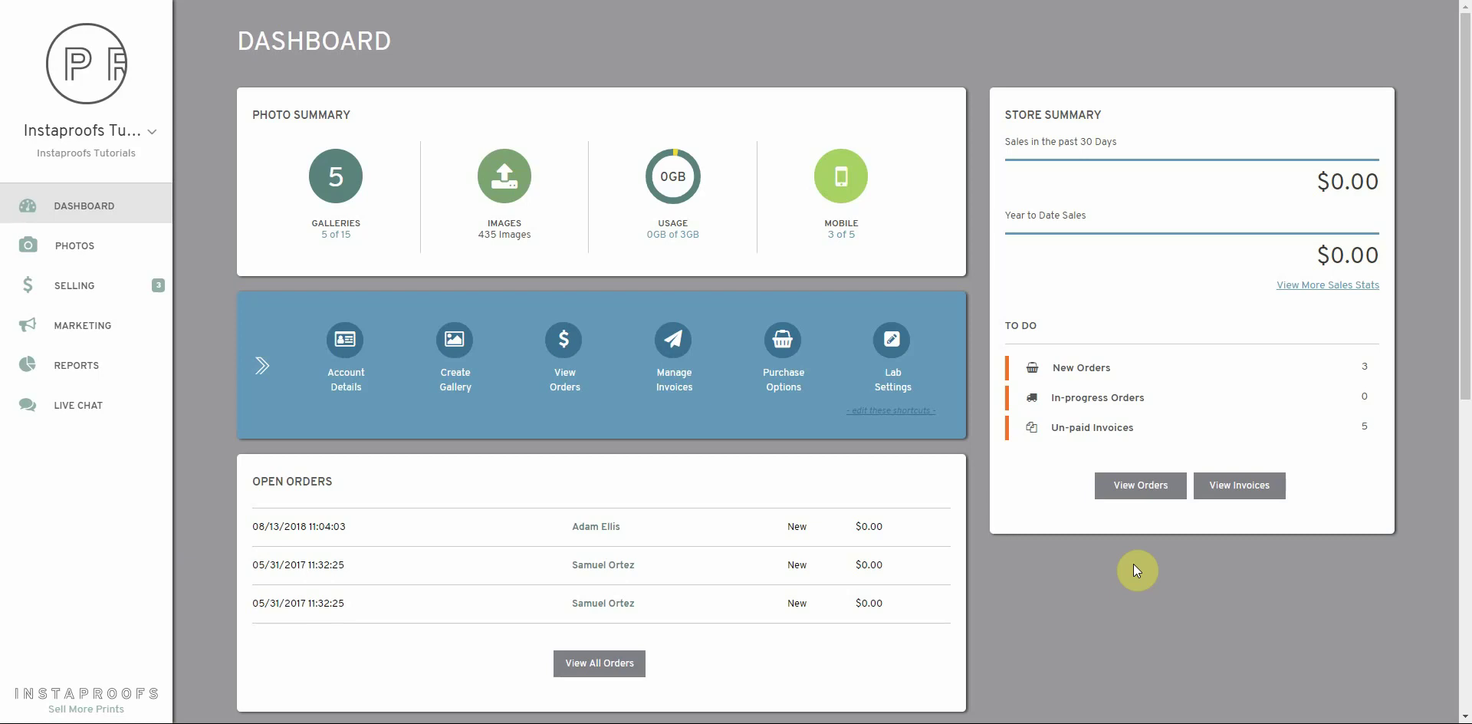
Open the Galleries list from the Photos menu in the sidebar
left_click(77, 244)
left_click(246, 212)
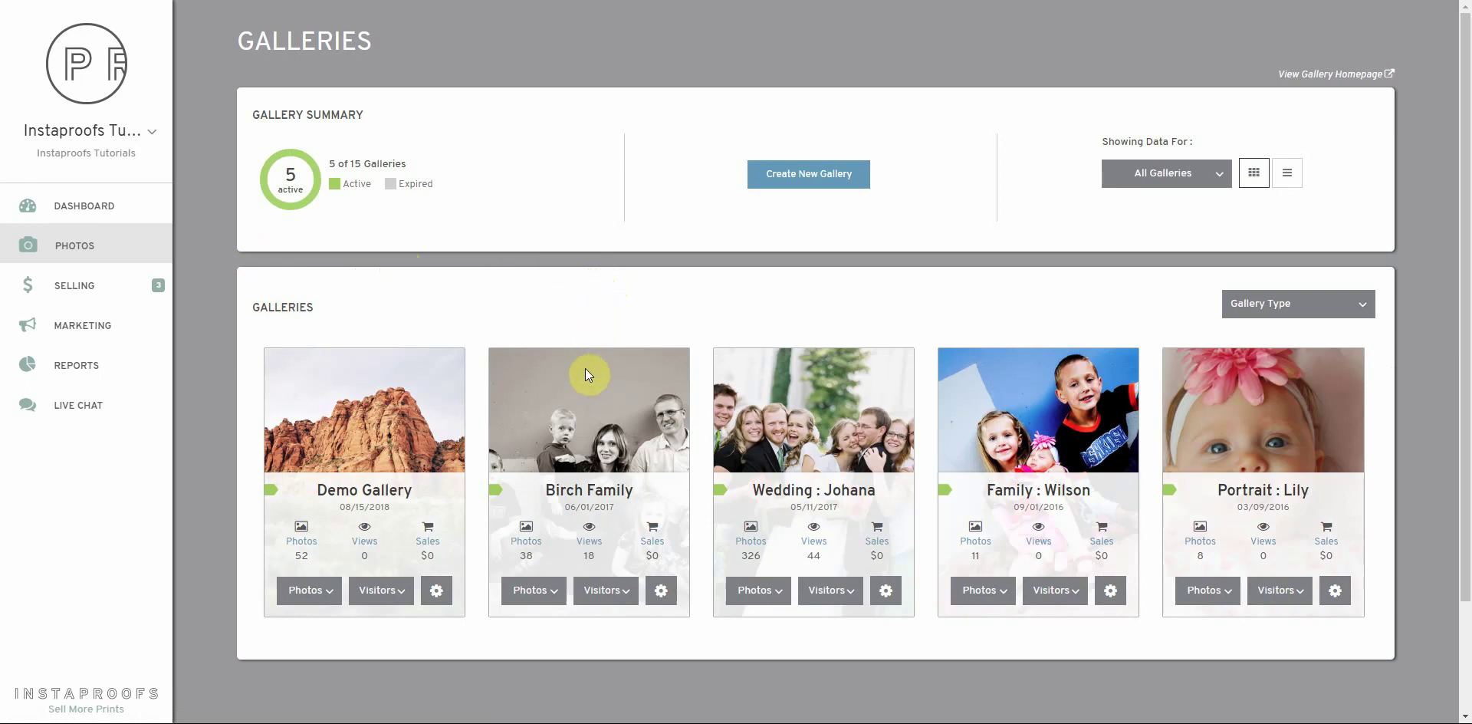
In Birch Family's permissions, allow the client's email 2 individual-image downloads and save
left_click(595, 493)
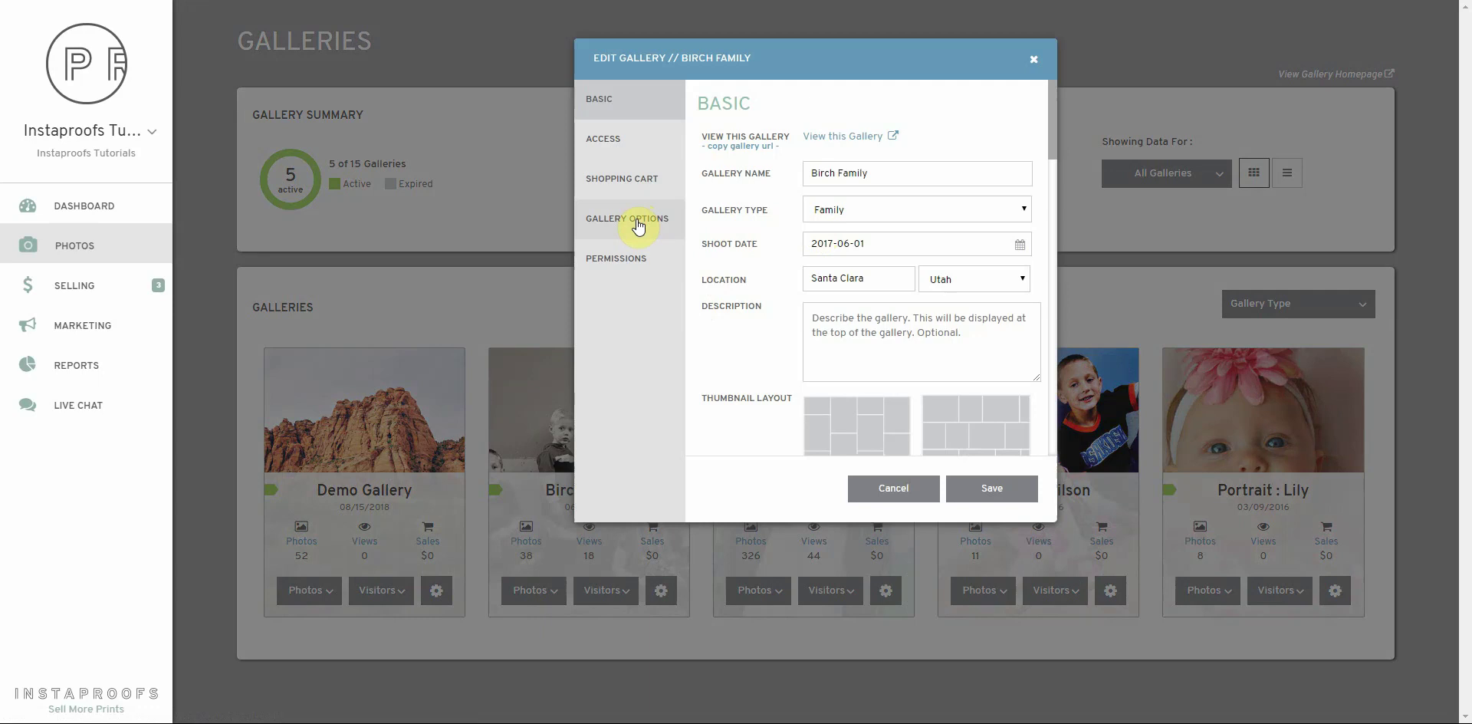
left_click(635, 260)
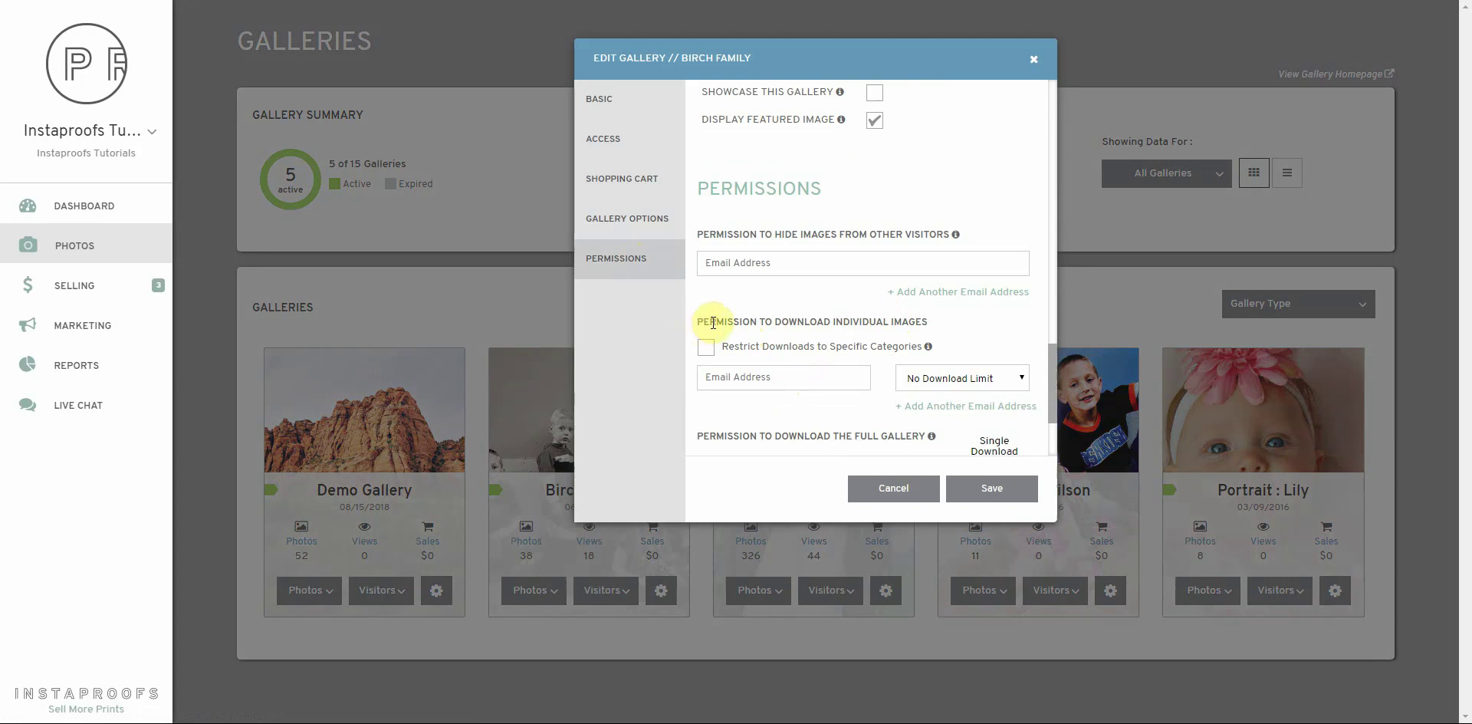
left_click(791, 378)
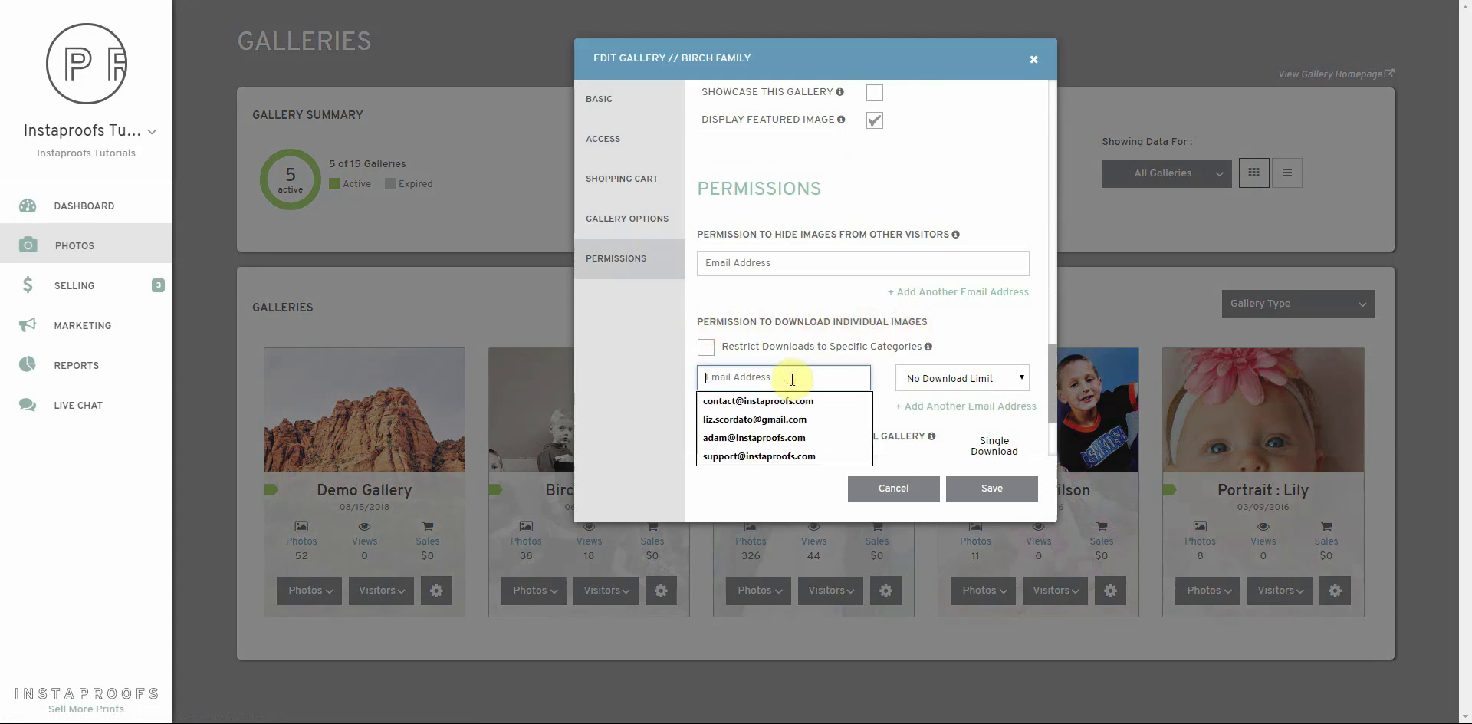
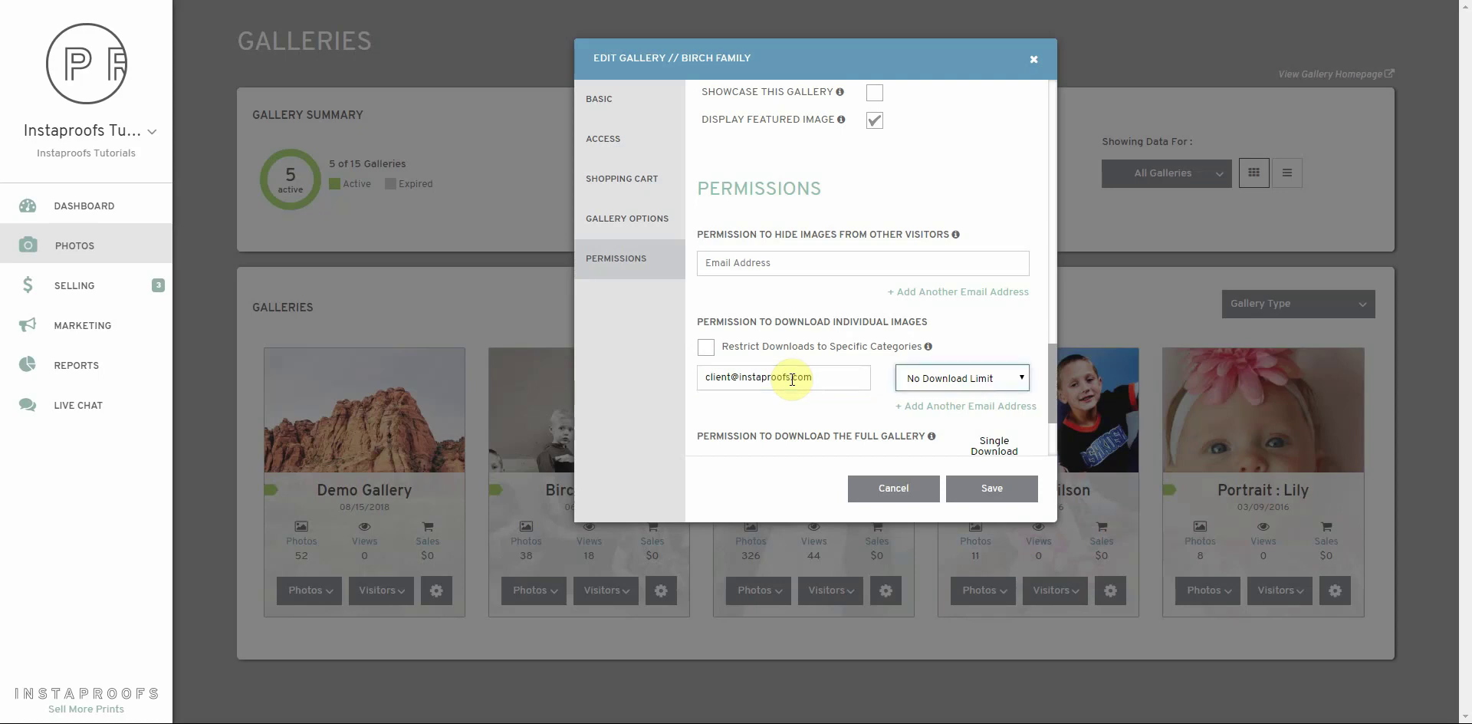
left_click(956, 379)
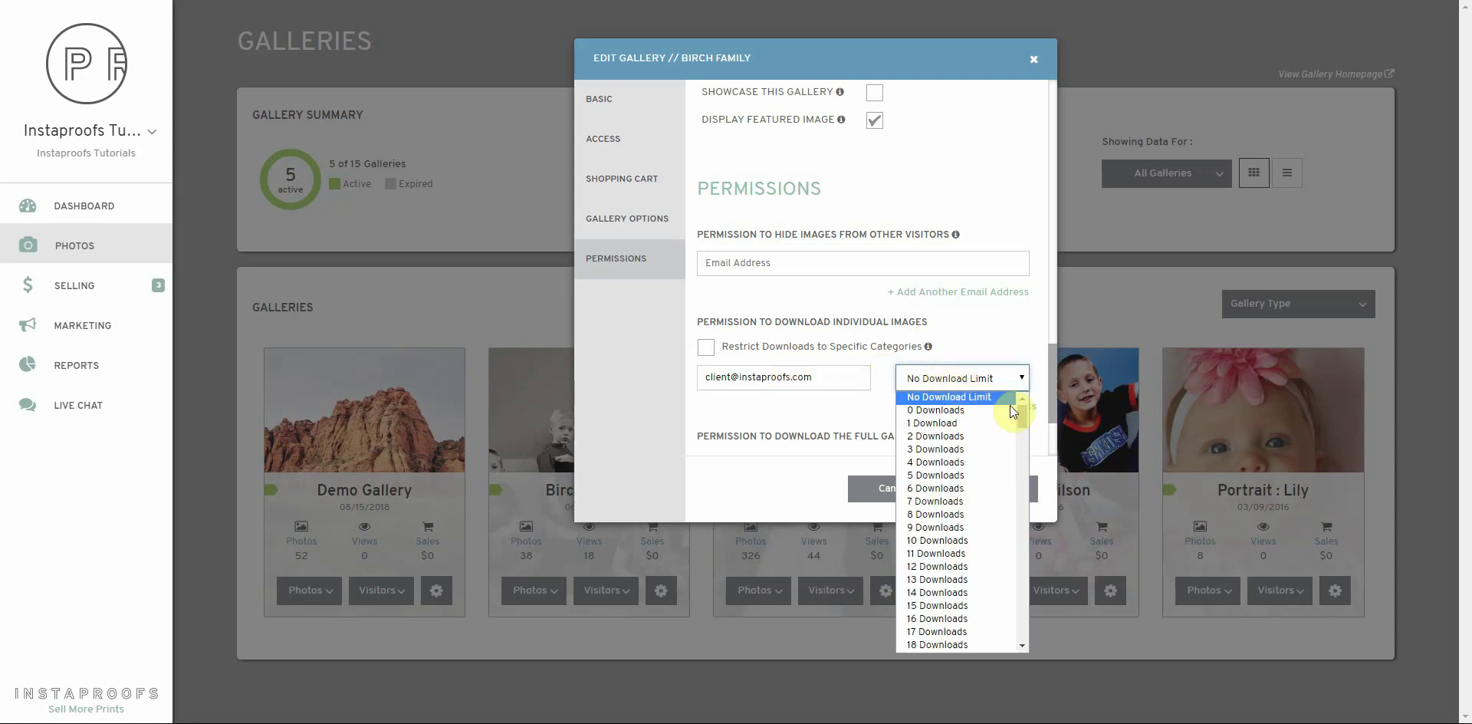
left_click_drag(1023, 411, 1025, 400)
left_click(938, 436)
left_click(1011, 495)
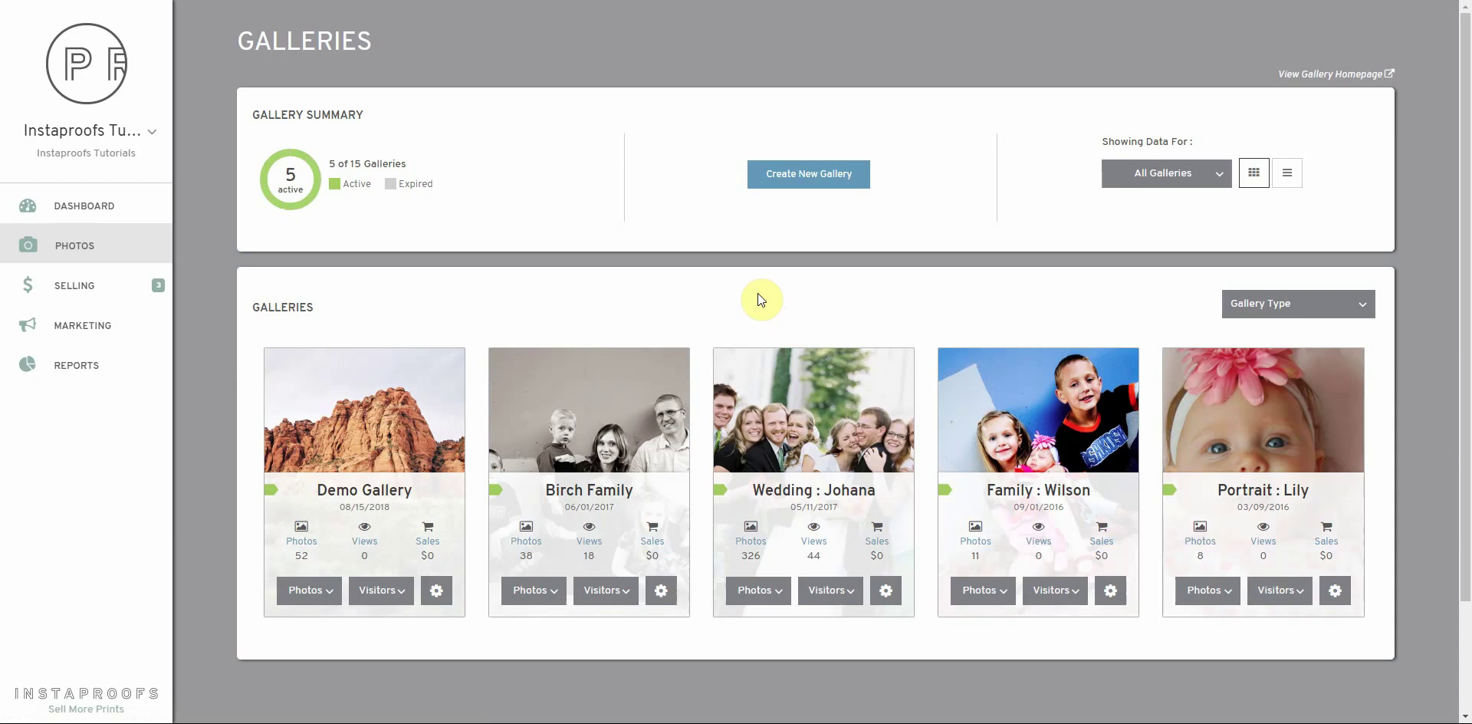
left_click(576, 497)
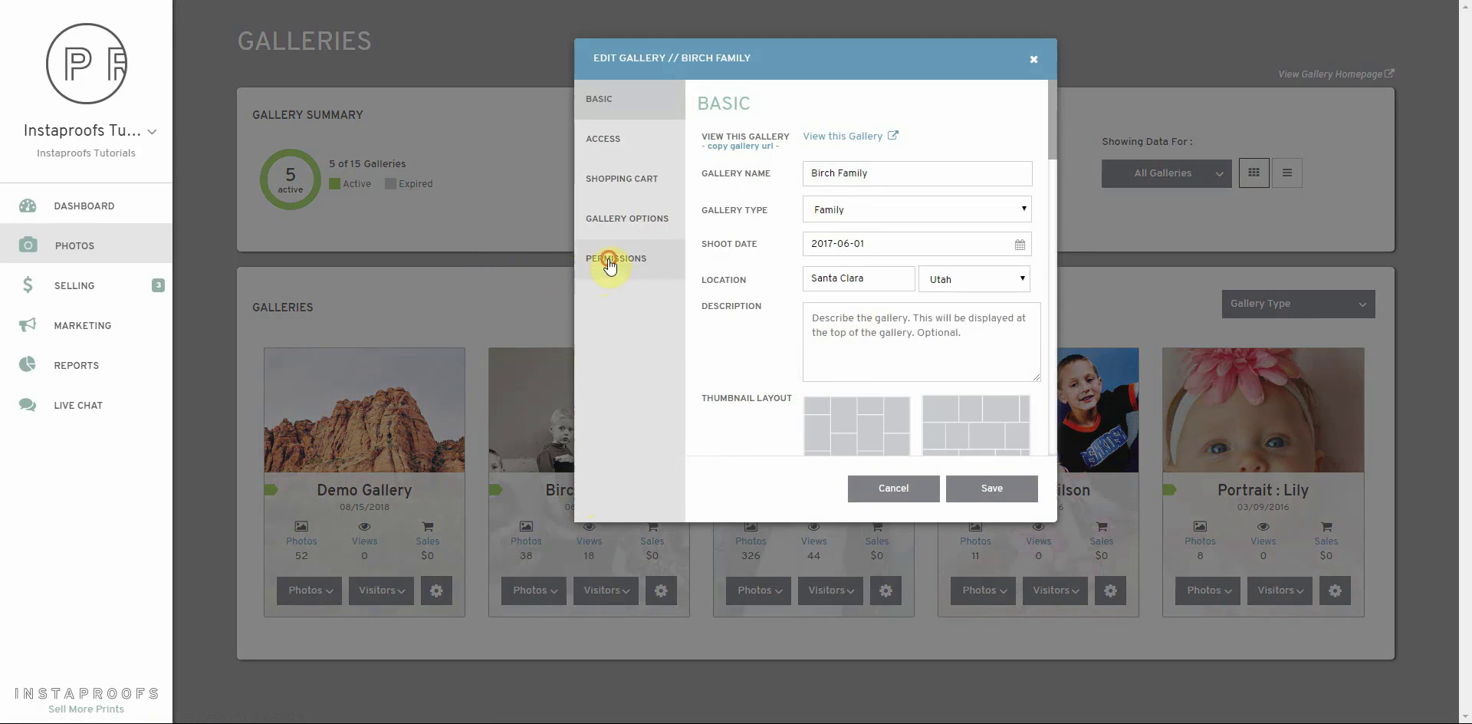
left_click(603, 262)
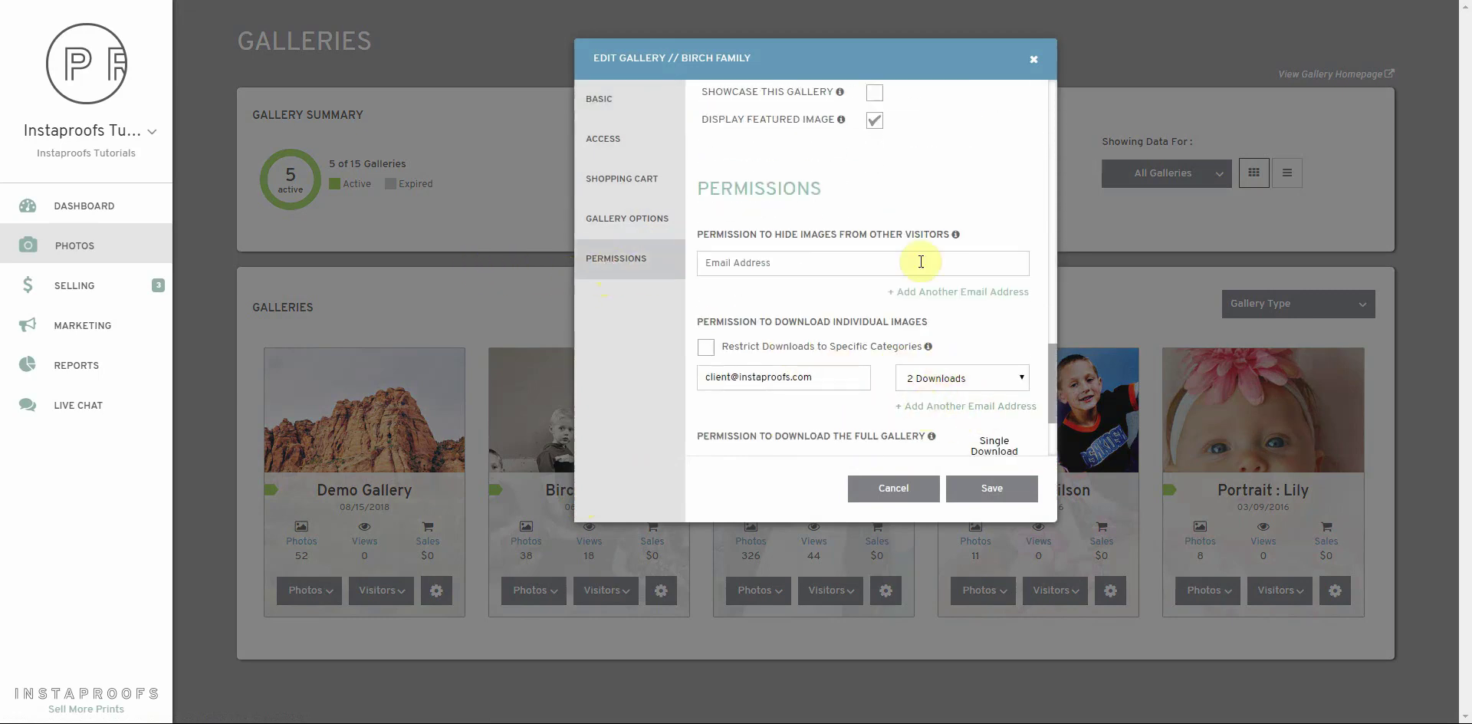
left_click(890, 492)
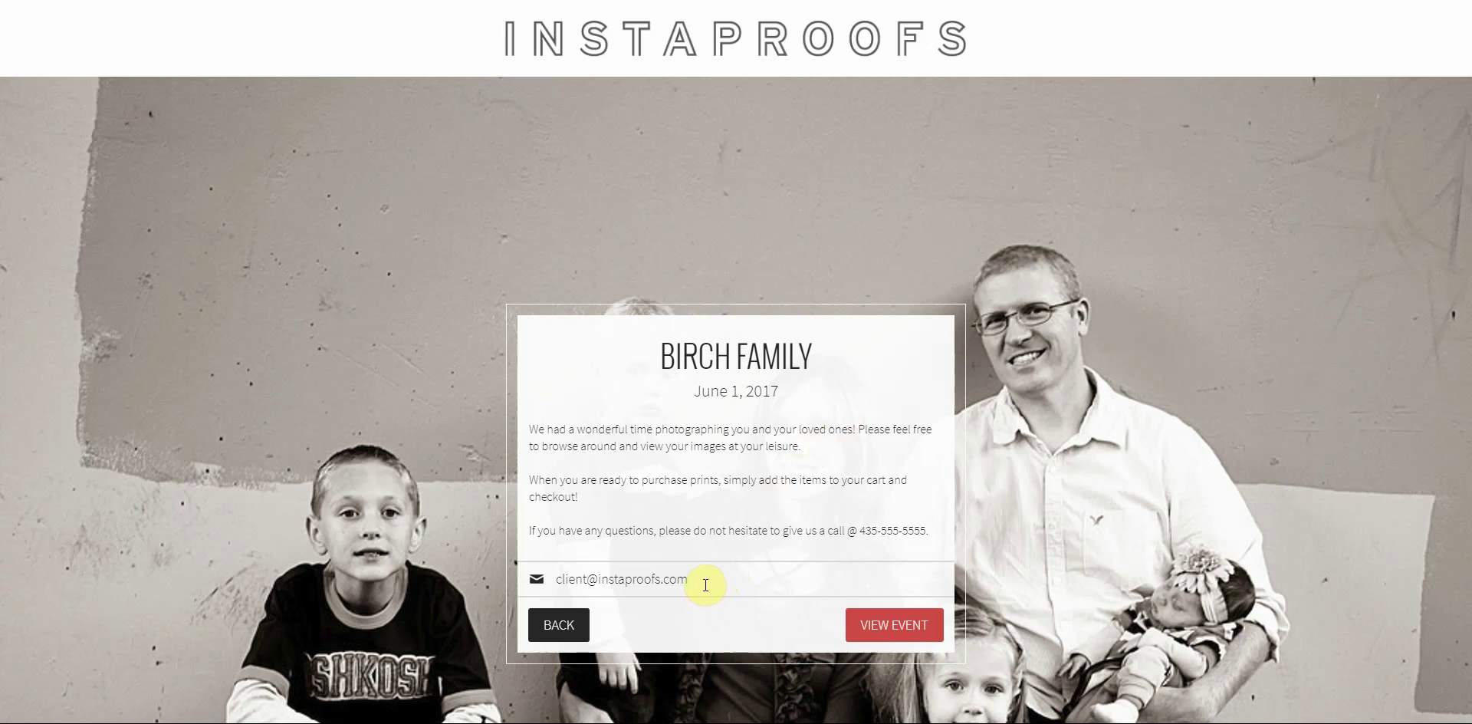
left_click(886, 622)
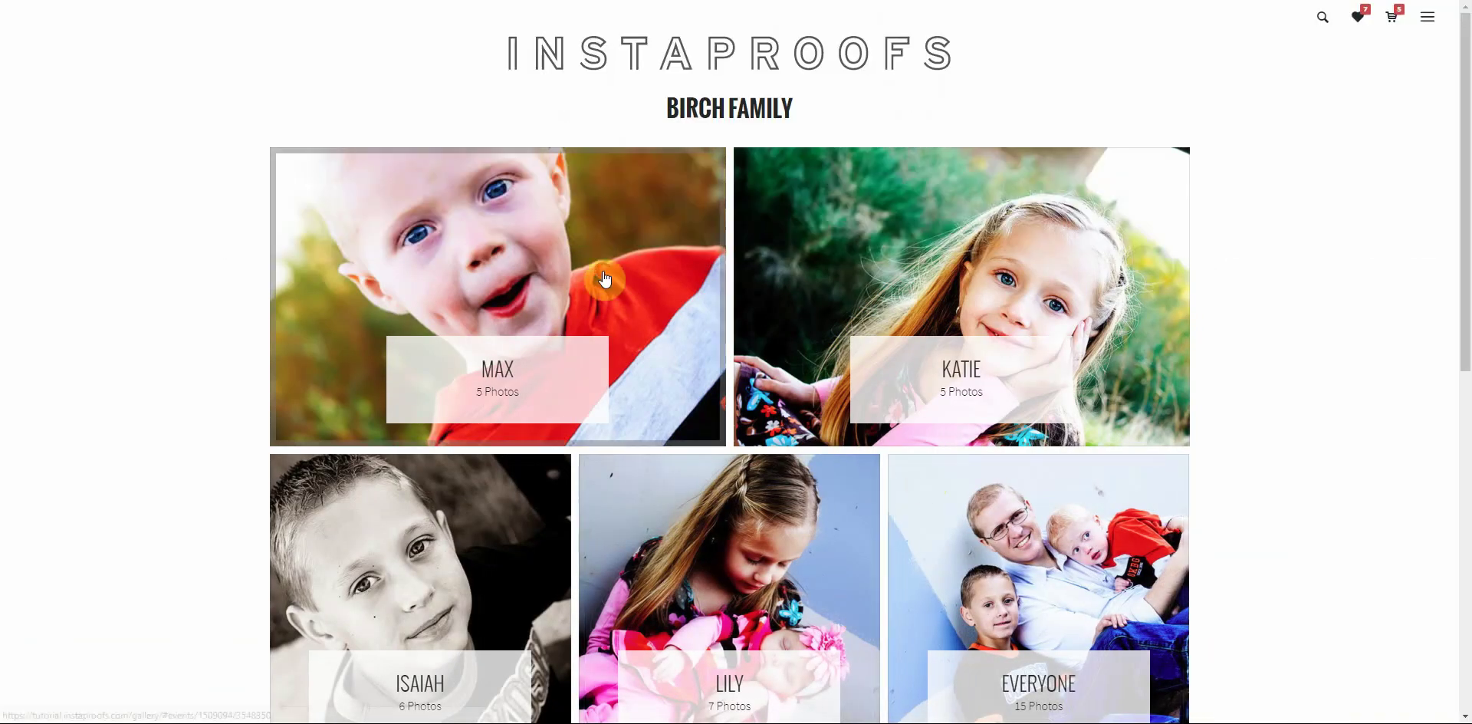
left_click(601, 280)
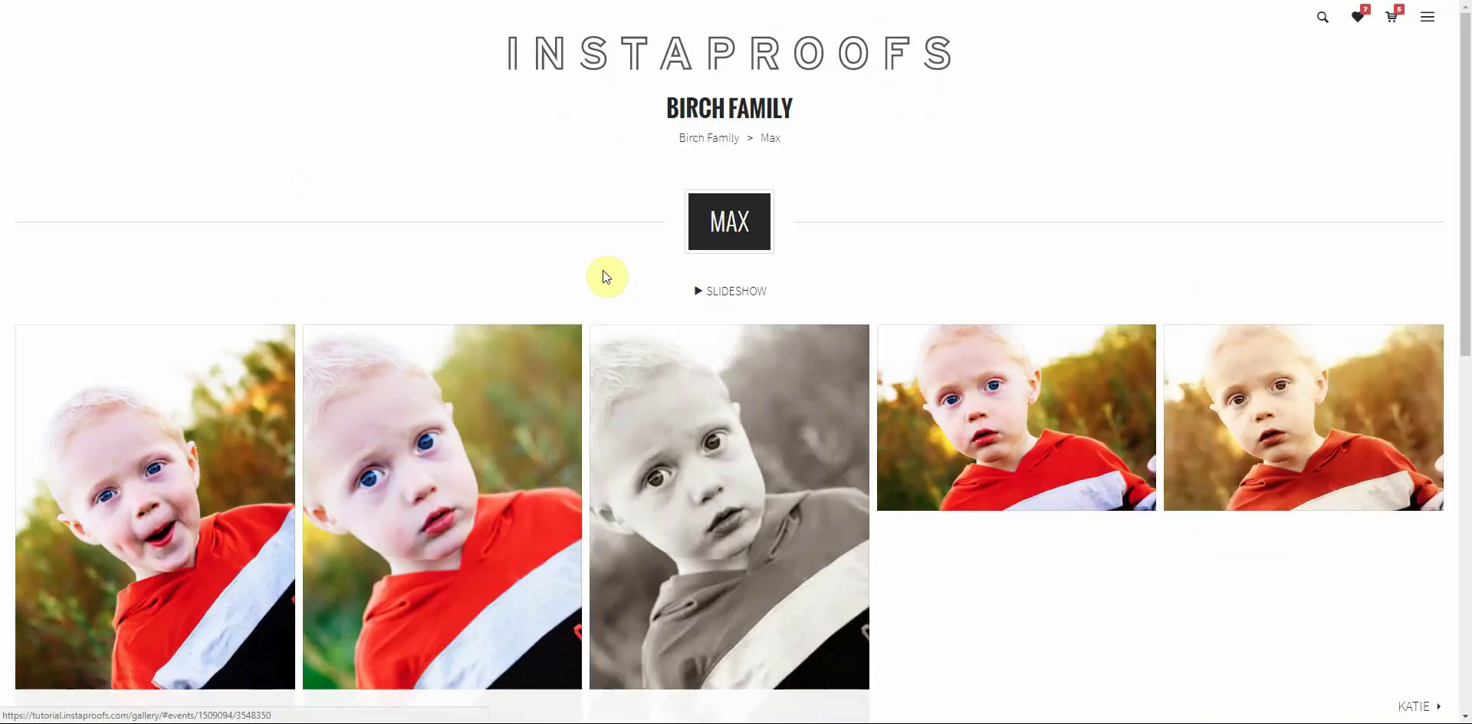
scroll(510, 247, "down", 2)
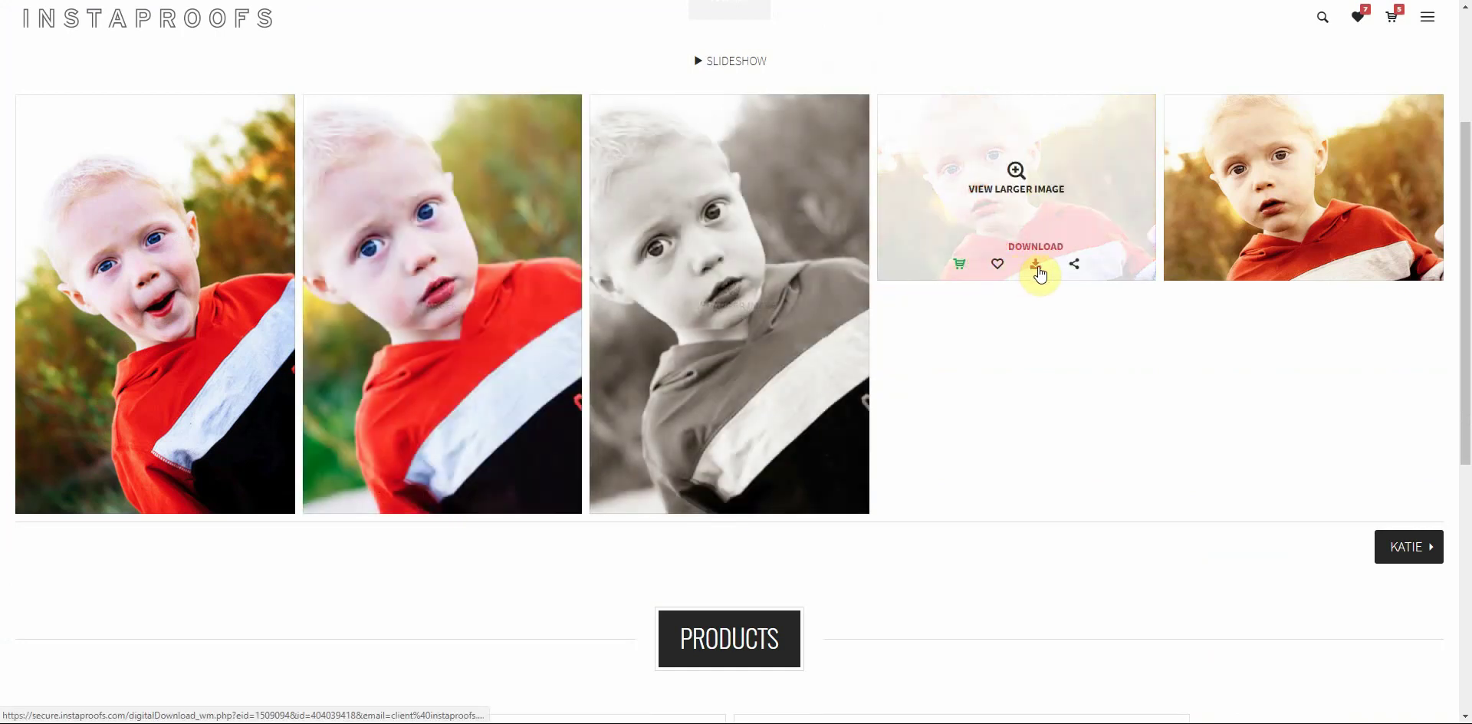
left_click(1037, 265)
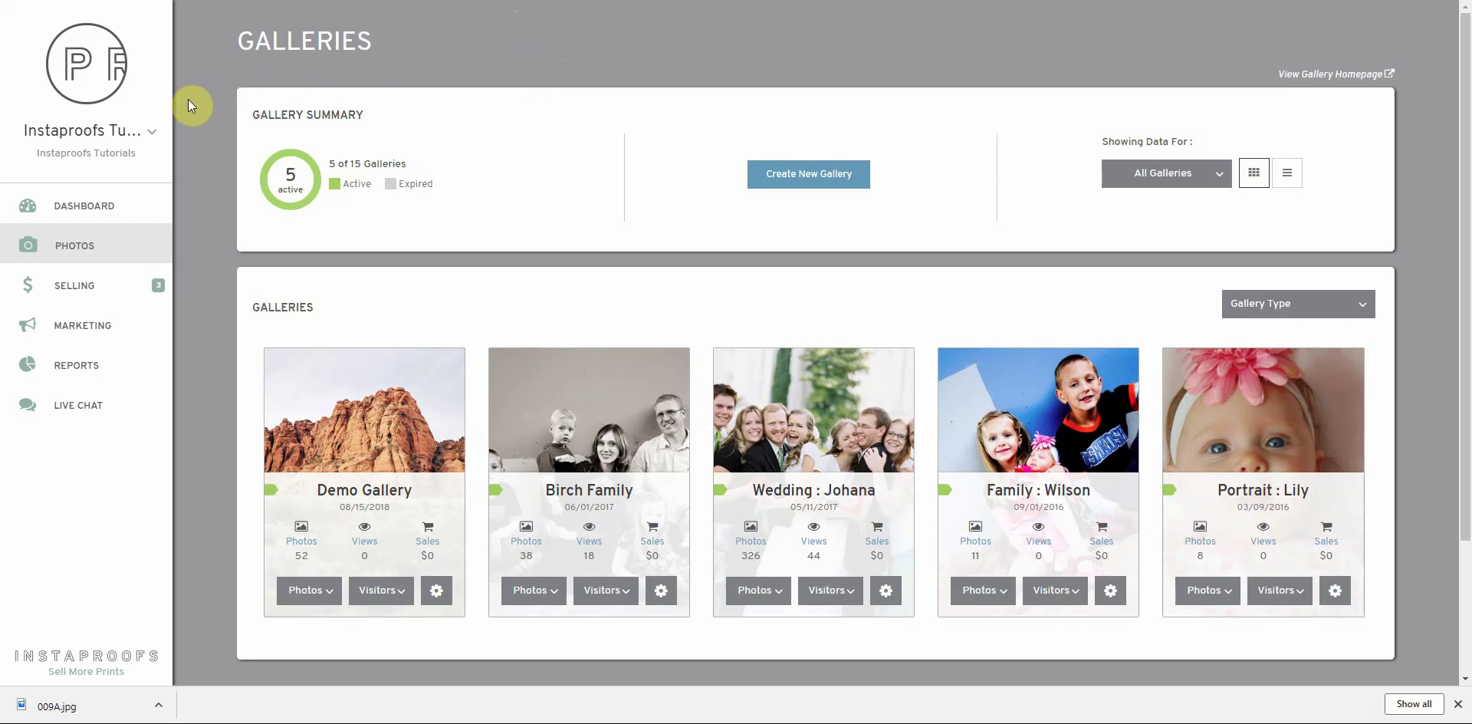
Start a new Category & Individual Image Instant Download option under Selling > Purchase Options
left_click(79, 295)
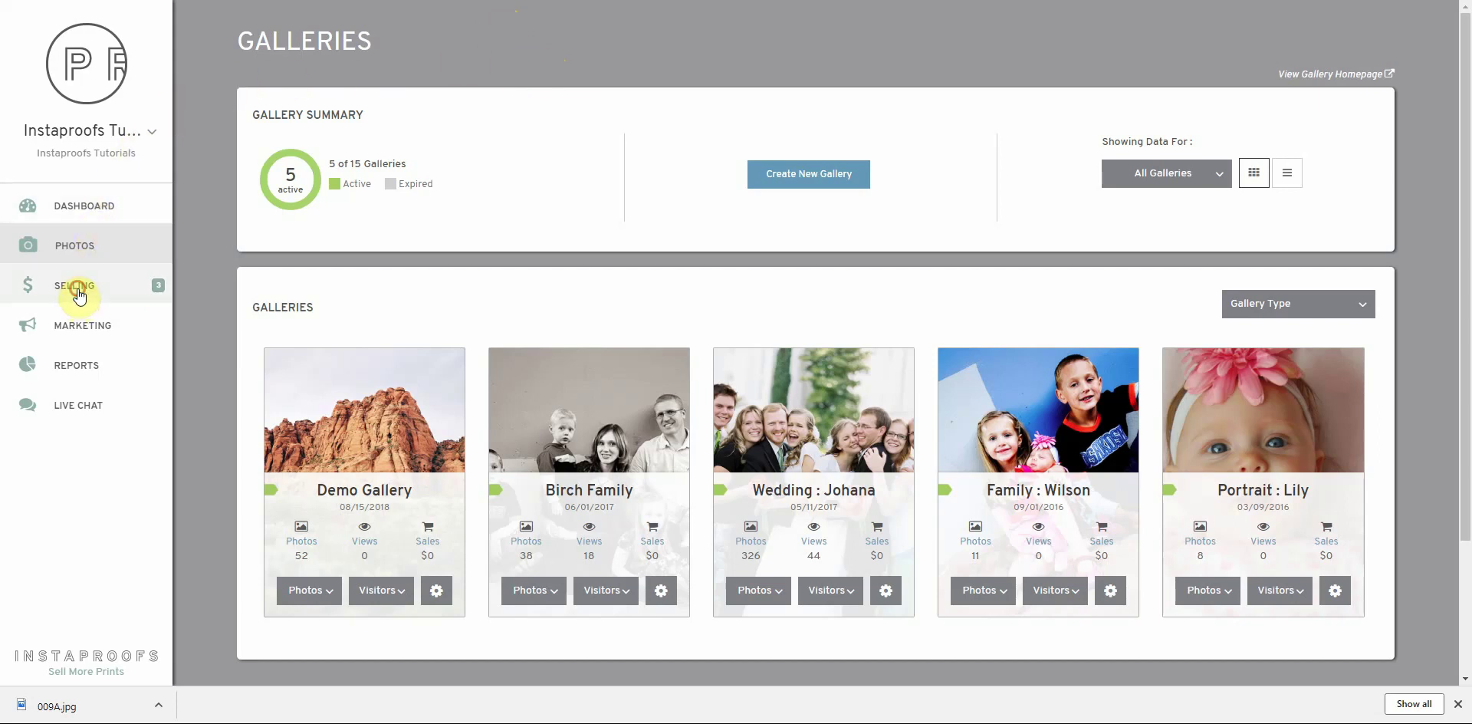
left_click(312, 168)
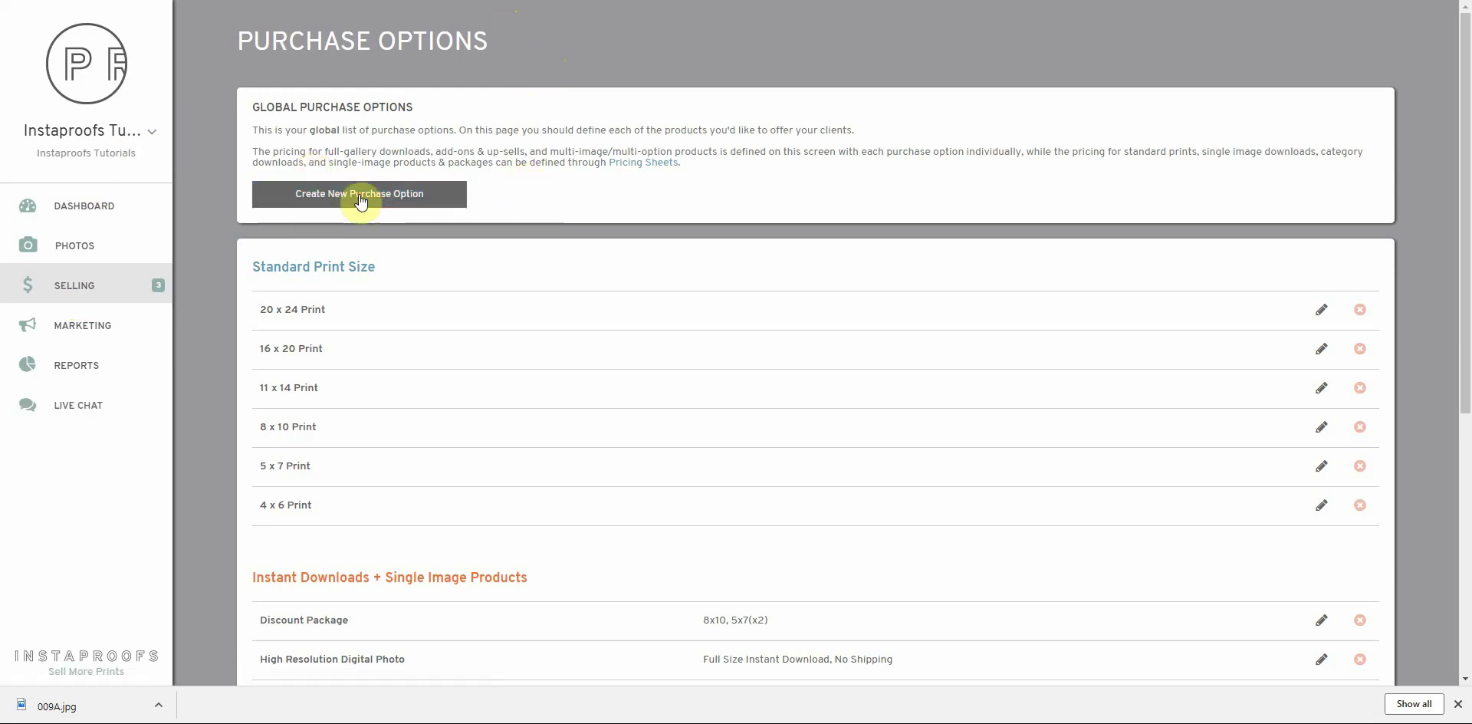
left_click(360, 194)
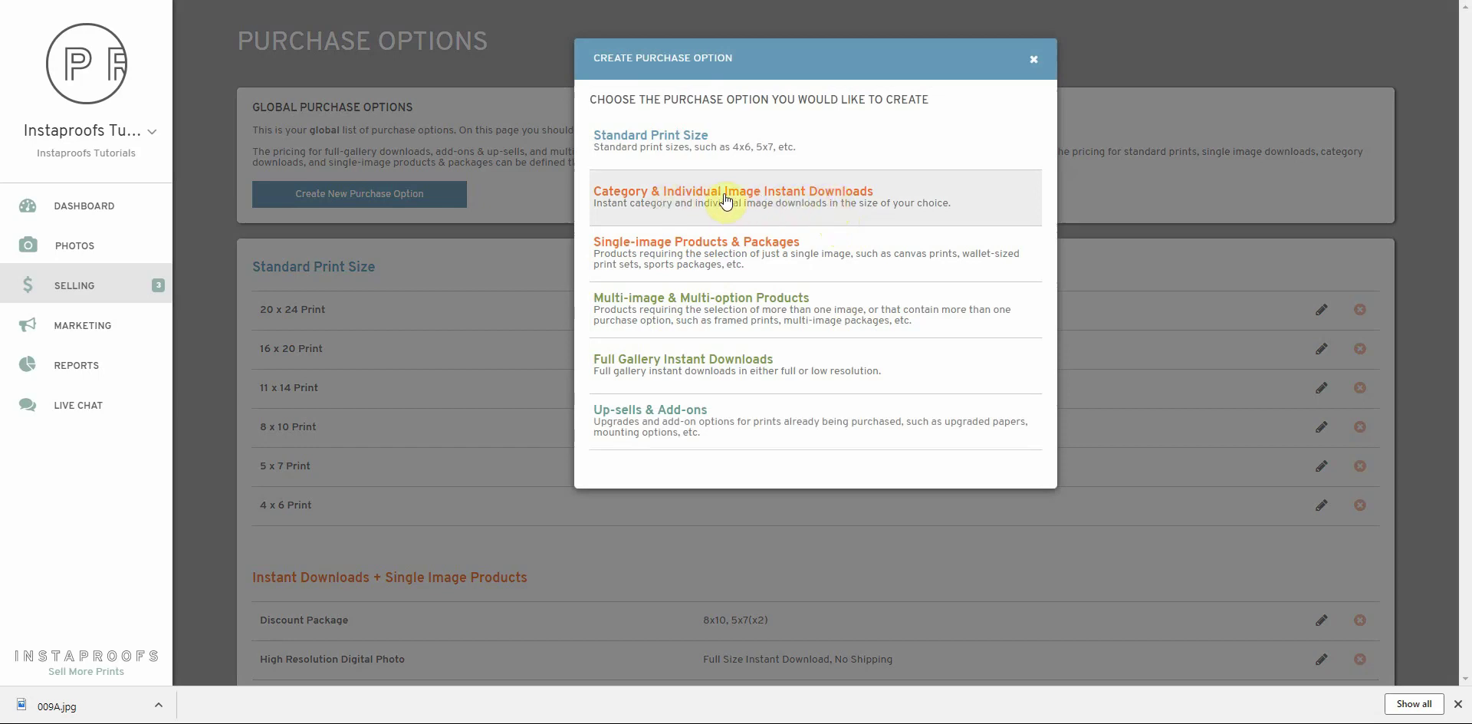
left_click(775, 198)
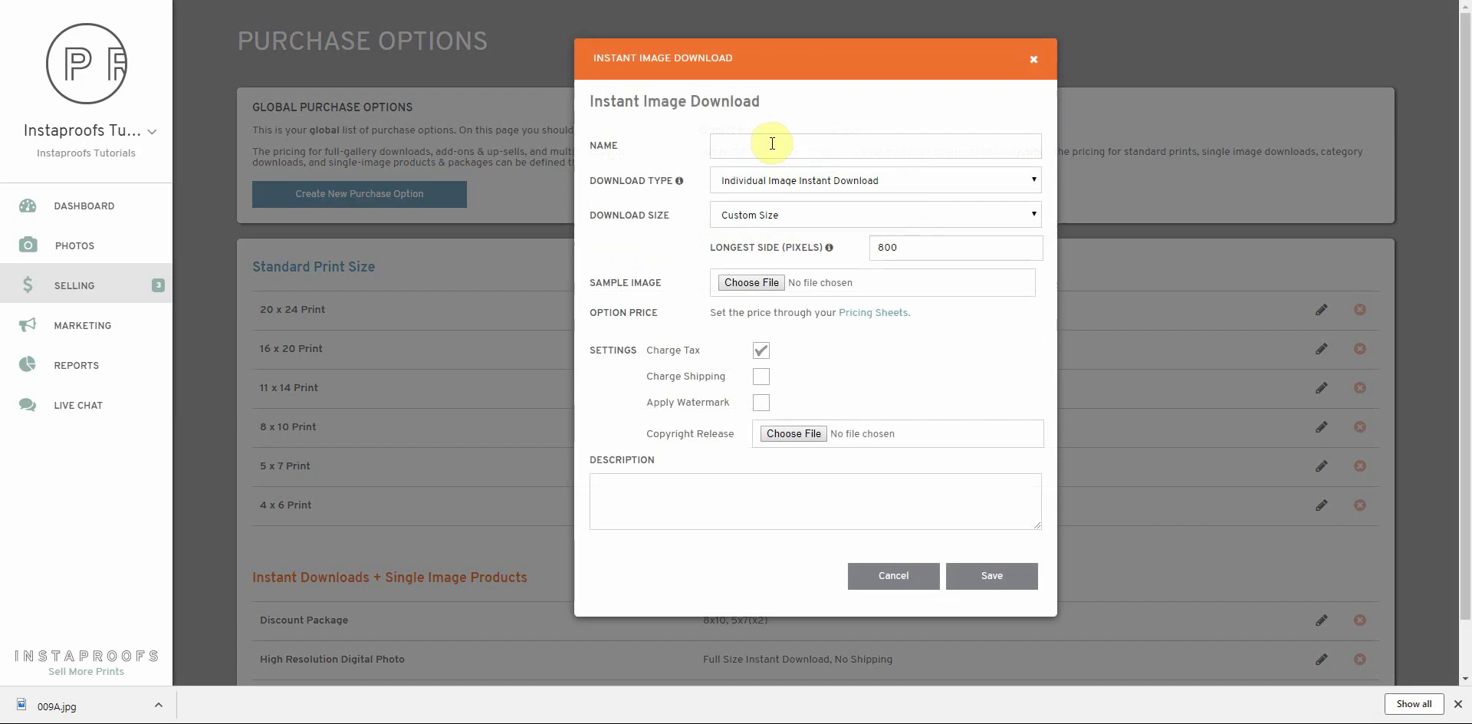
Name the option 'Low Resolution Instant Download' with a custom 1600-pixel longest side
left_click(772, 143)
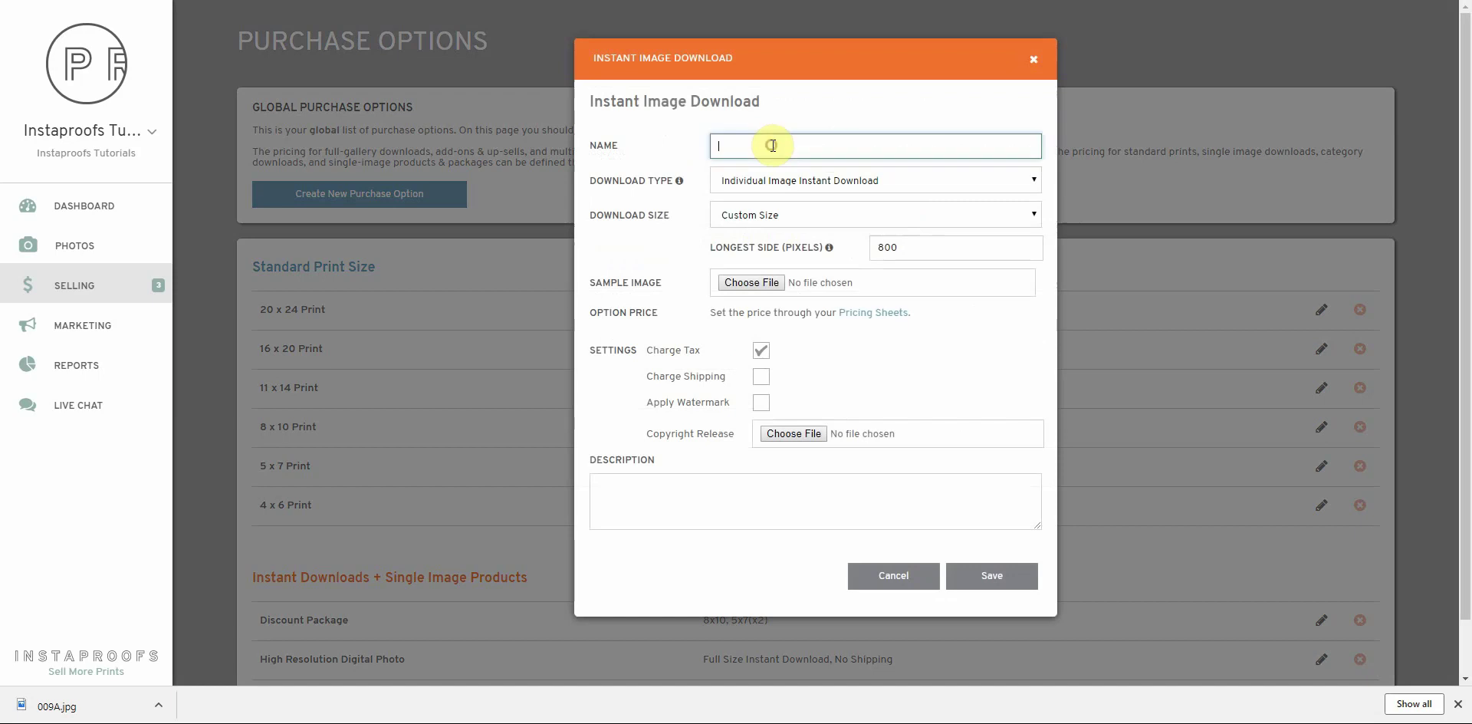
type("Low Resolu")
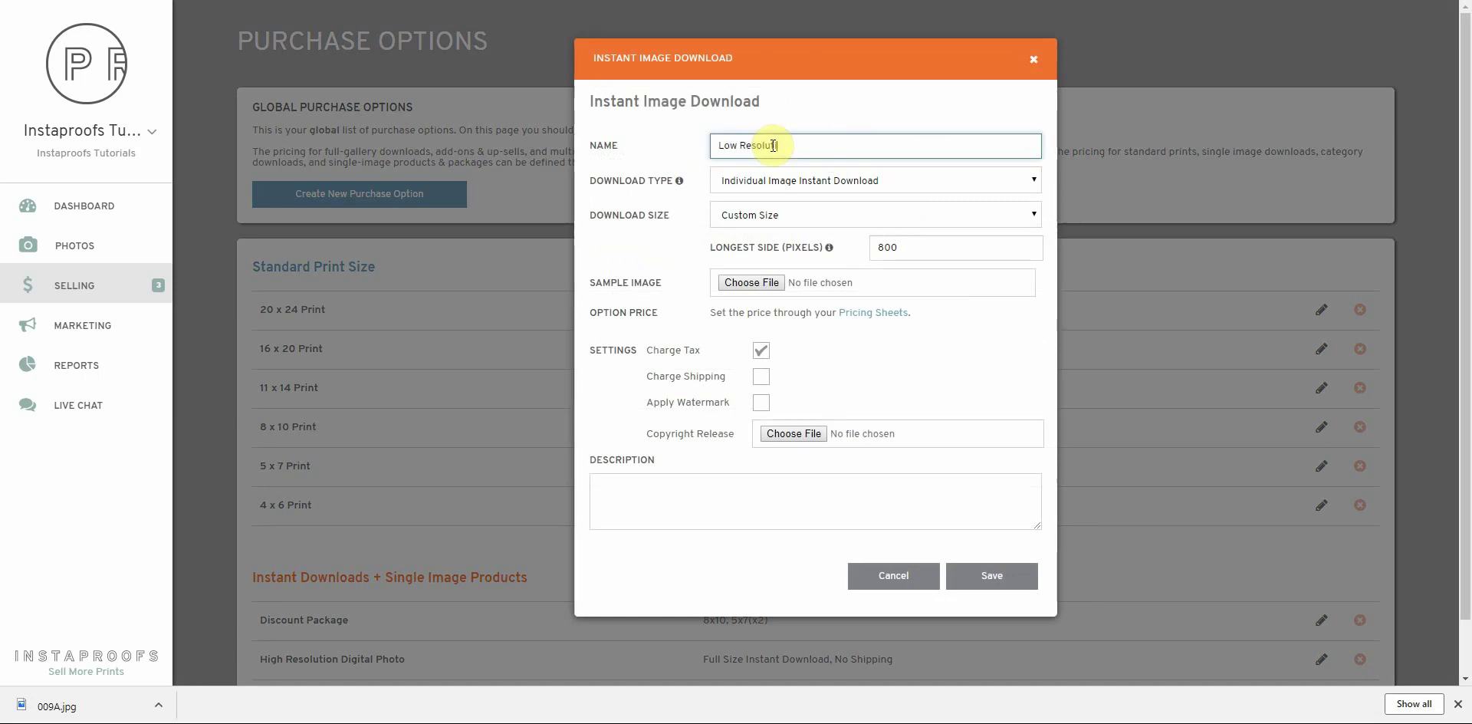
type("tion Instant Download")
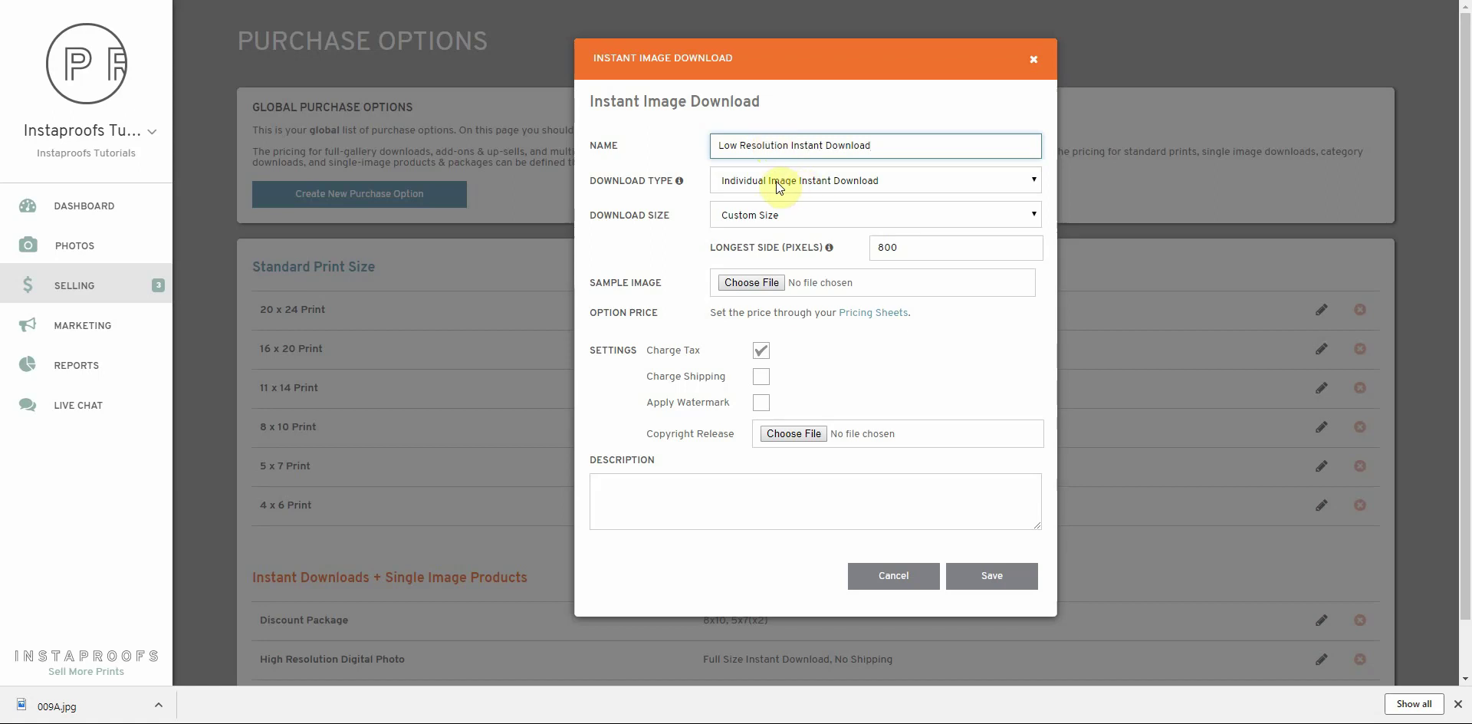
key("Tab")
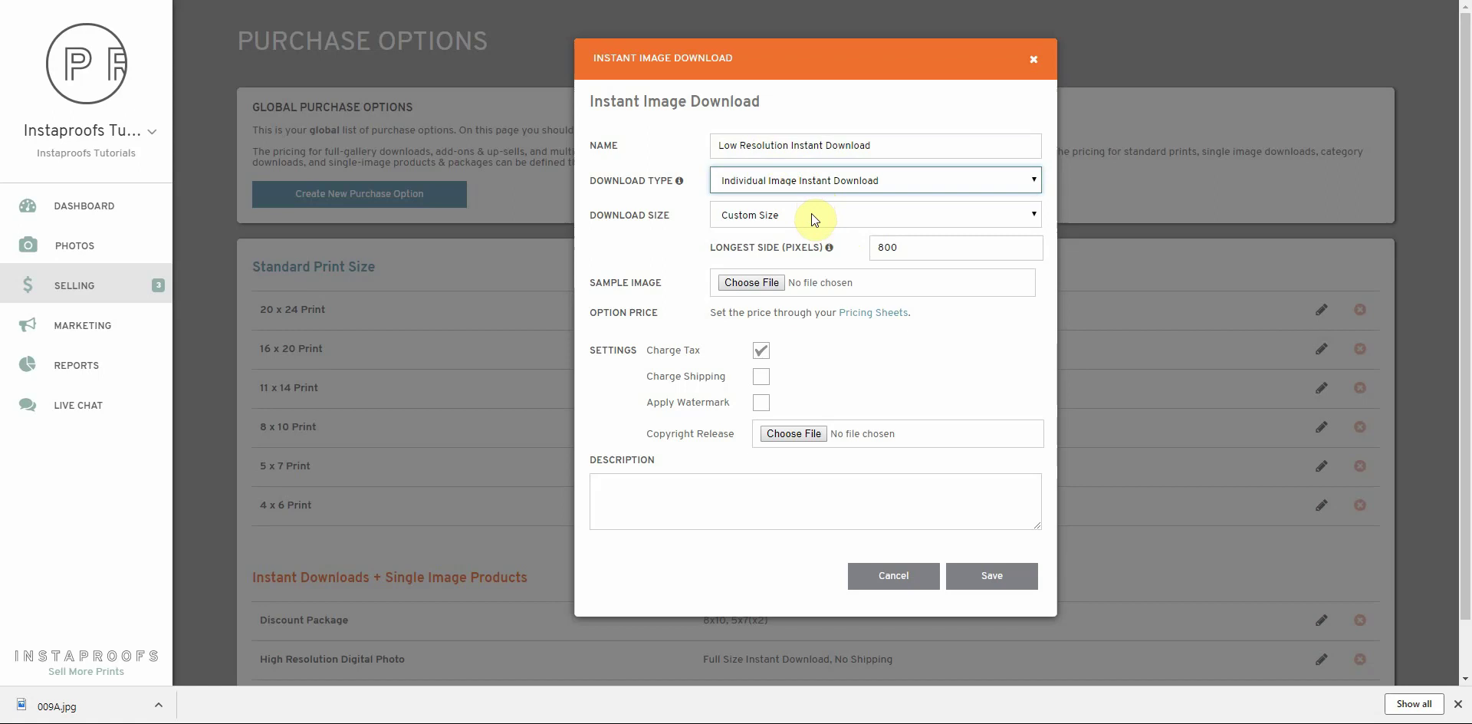
left_click(811, 215)
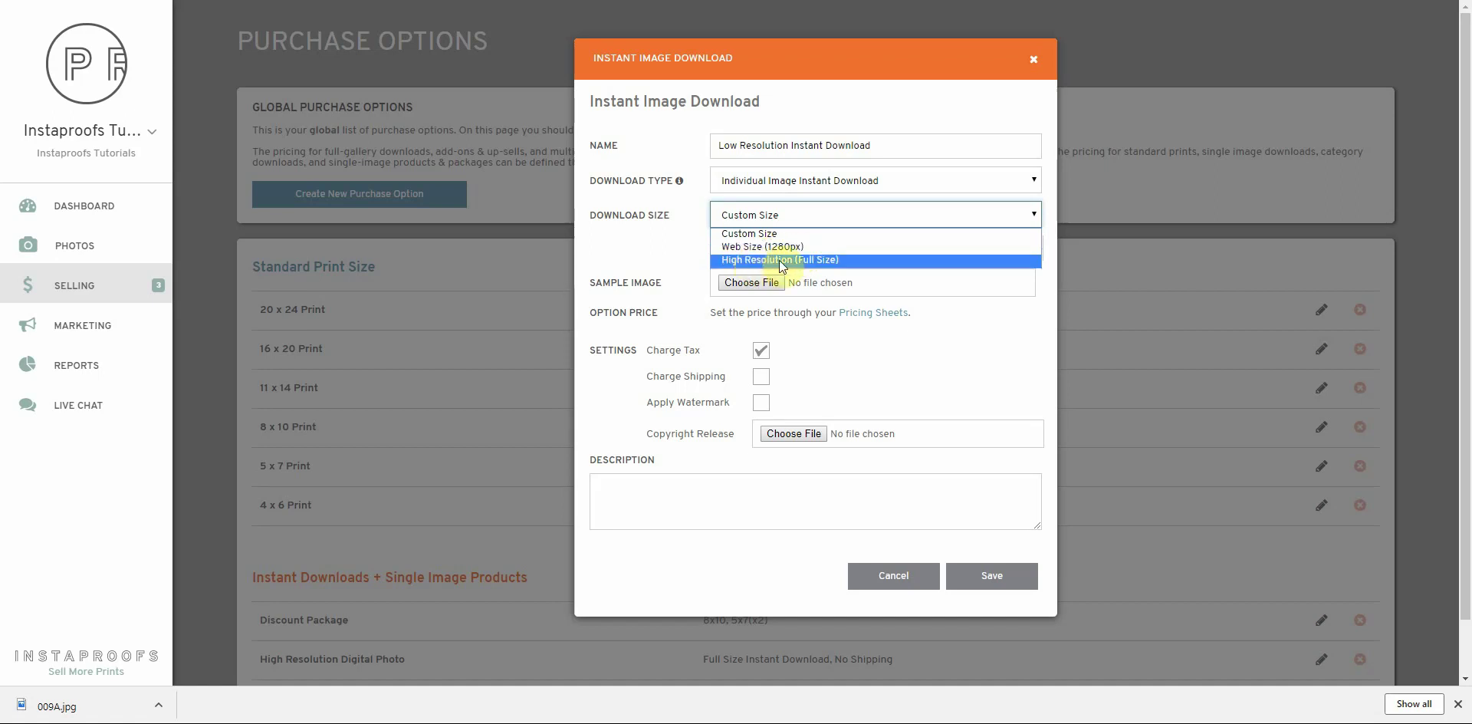
left_click(780, 233)
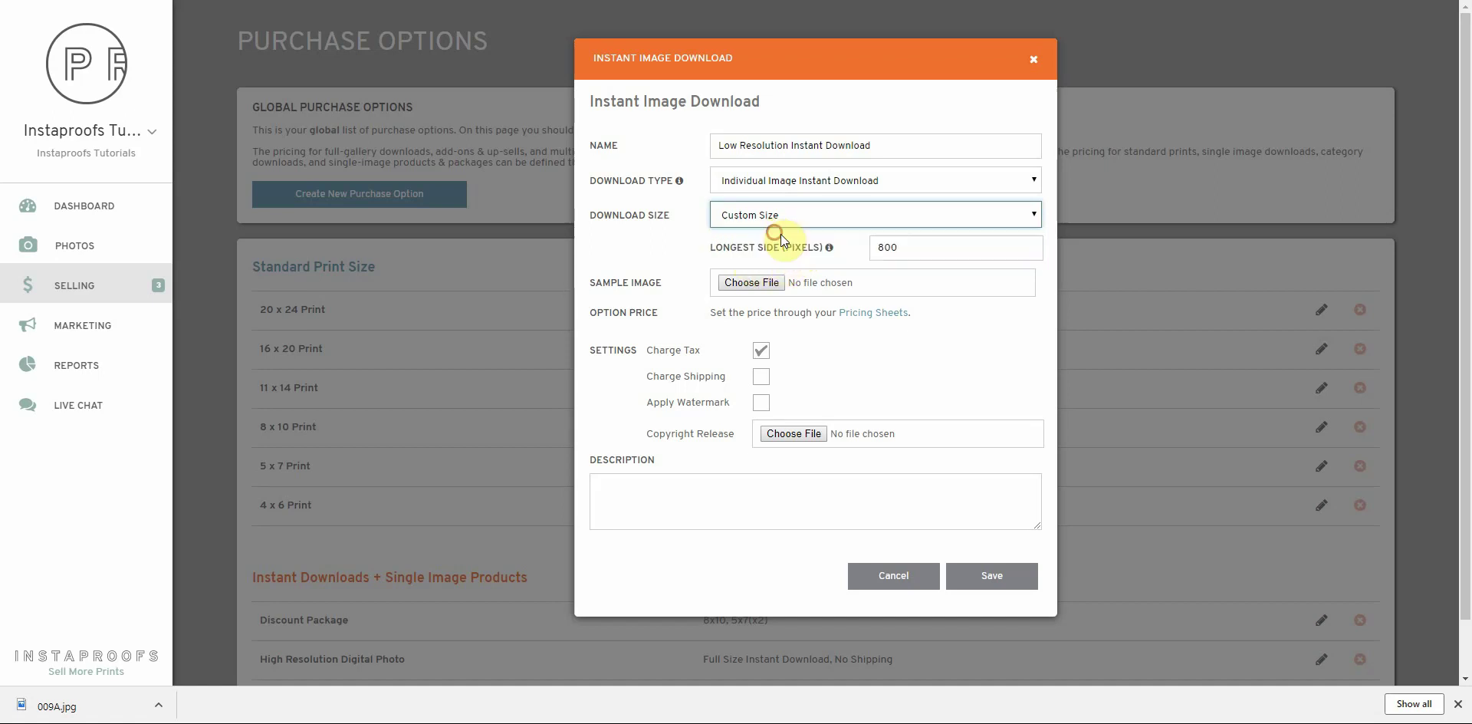
left_click(912, 255)
key("BackSpace")
key("BackSpace")
key("BackSpace")
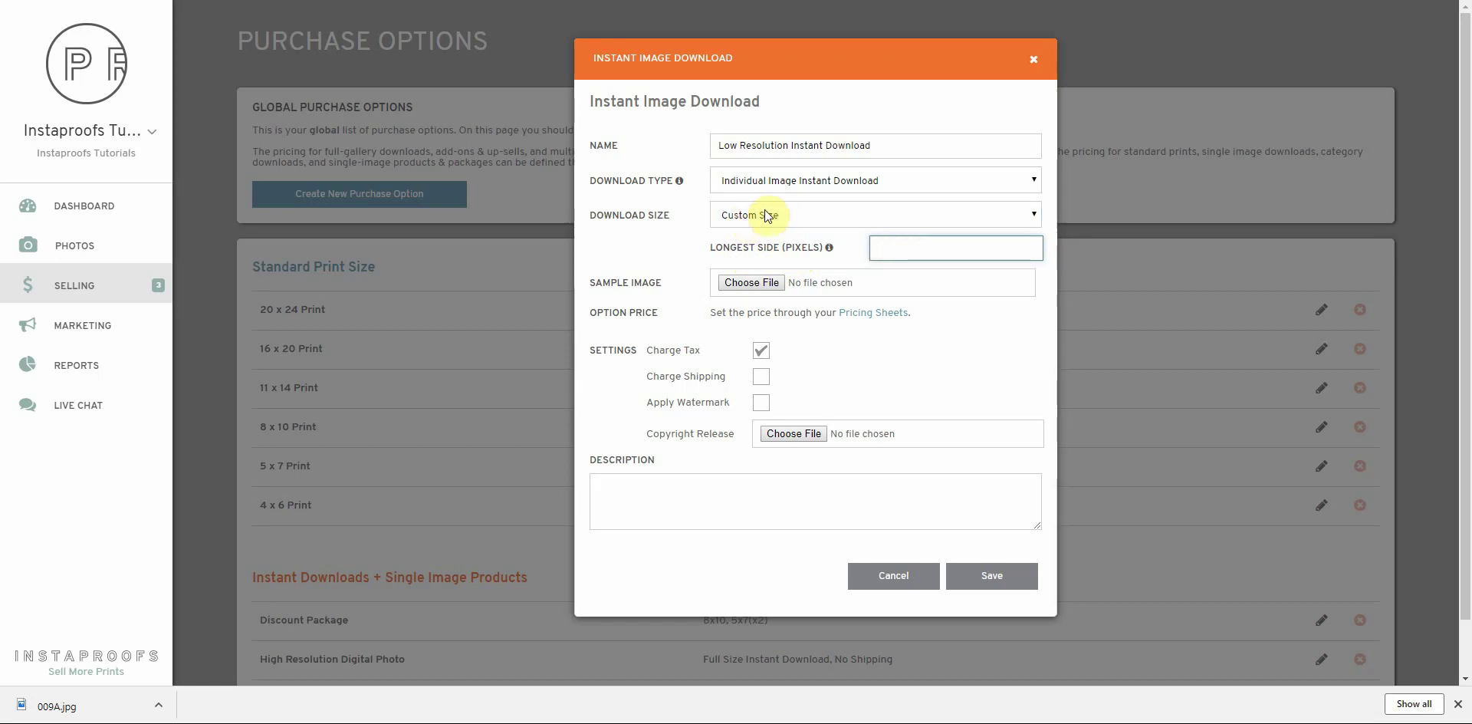
type("1600")
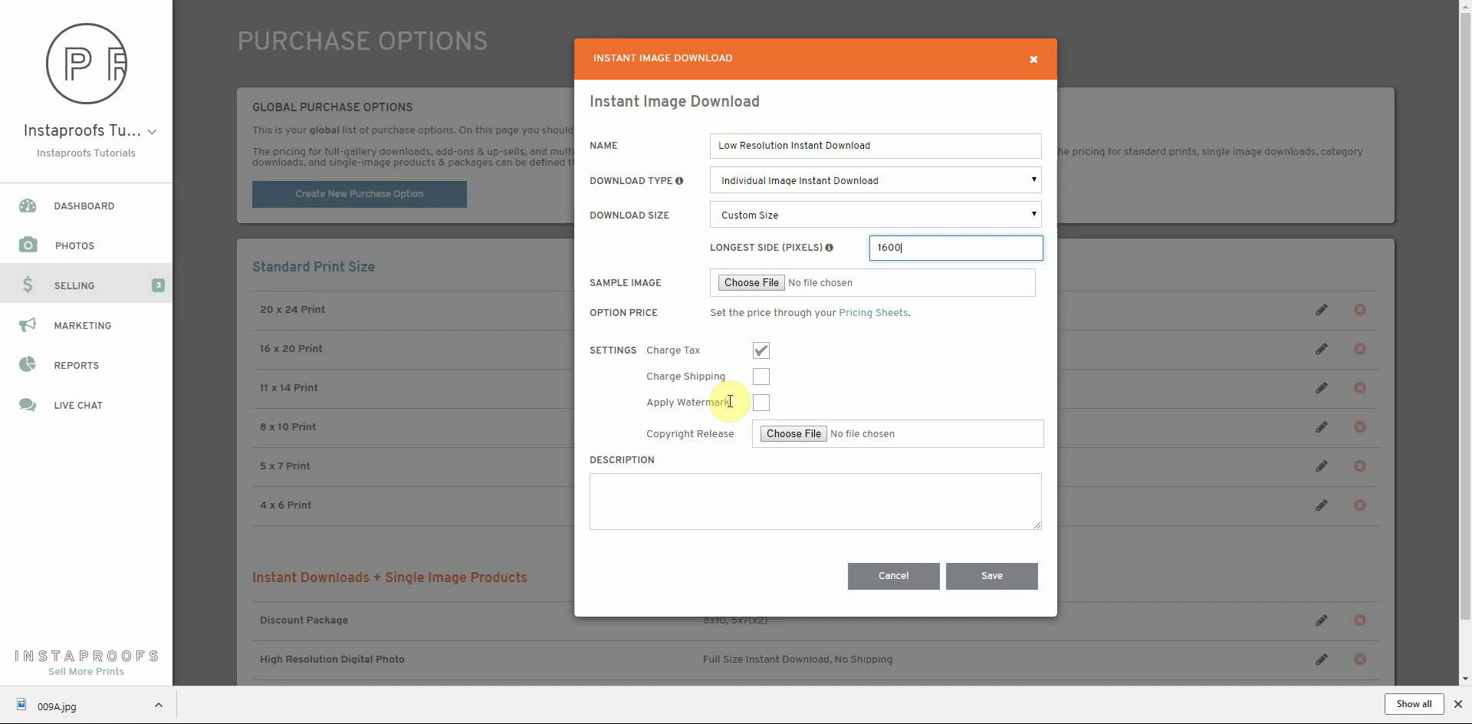
left_click(721, 434)
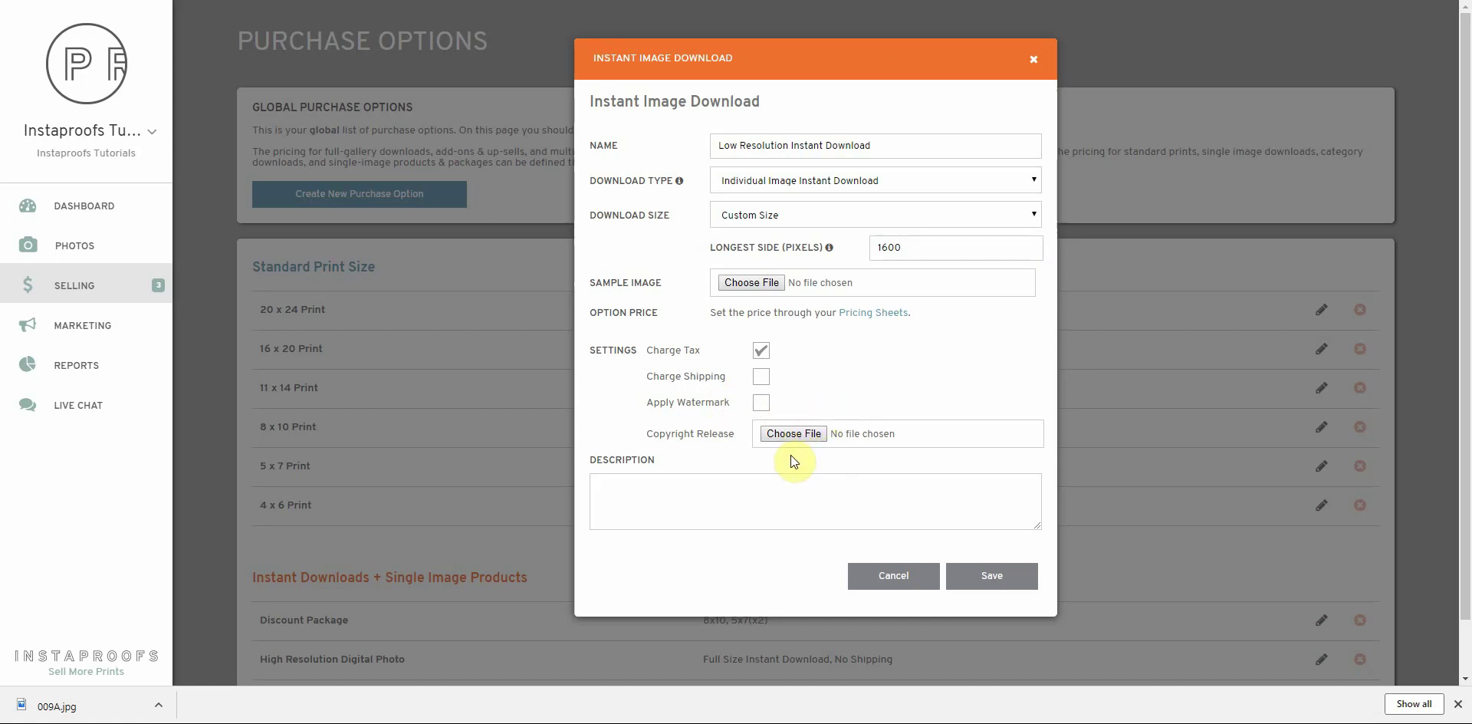
Add the description 'Low resolution digital download' and save the option
left_click(723, 498)
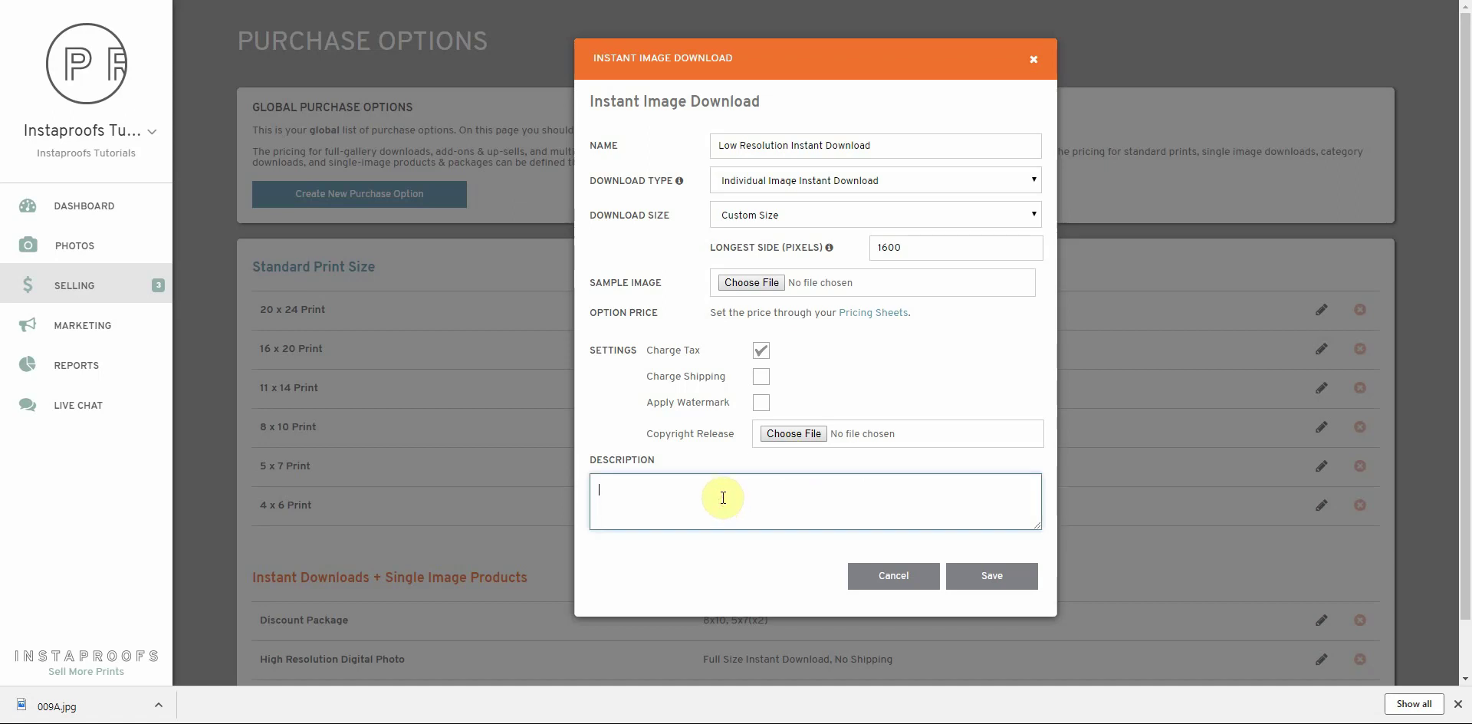
type("Low reso")
type("igital download")
left_click(973, 578)
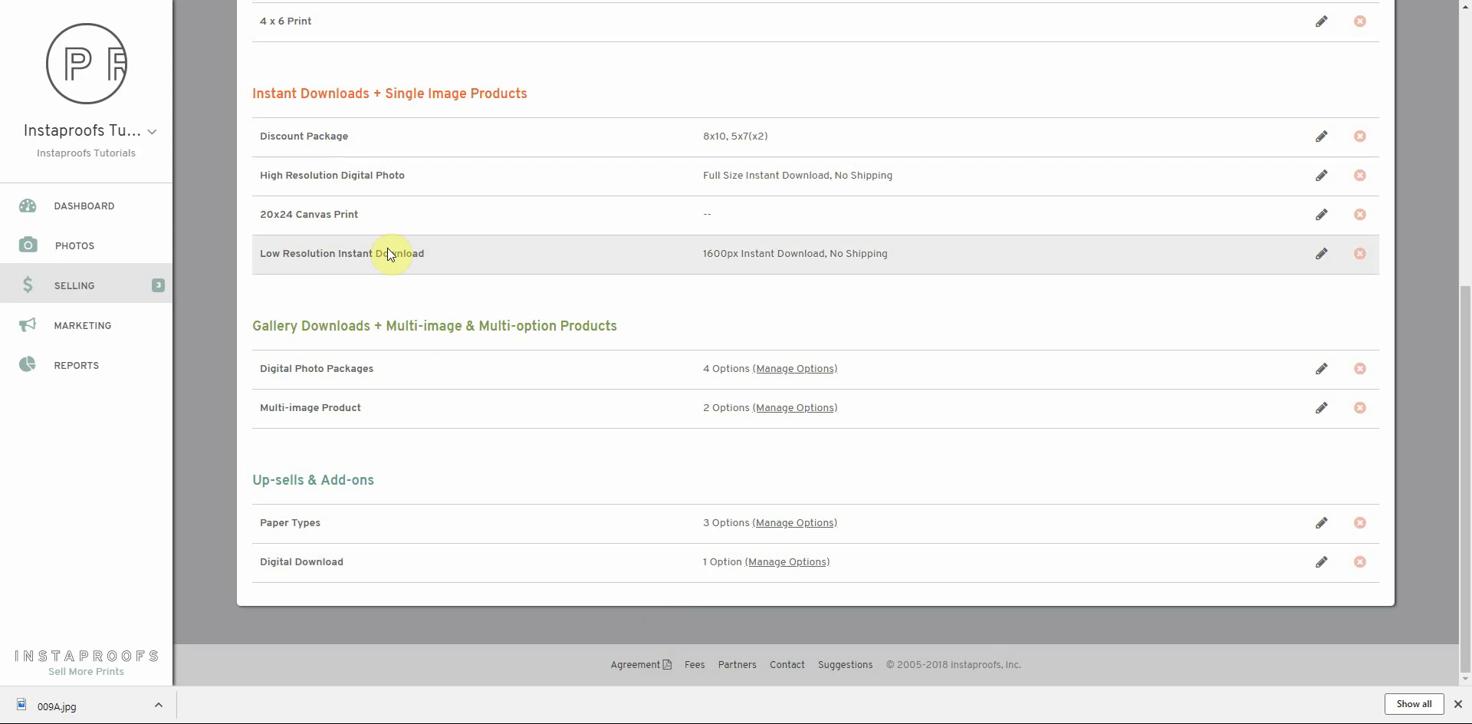
Move Low Resolution Instant Download directly below Discount Package in the Instant Downloads list
left_click_drag(372, 254, 365, 165)
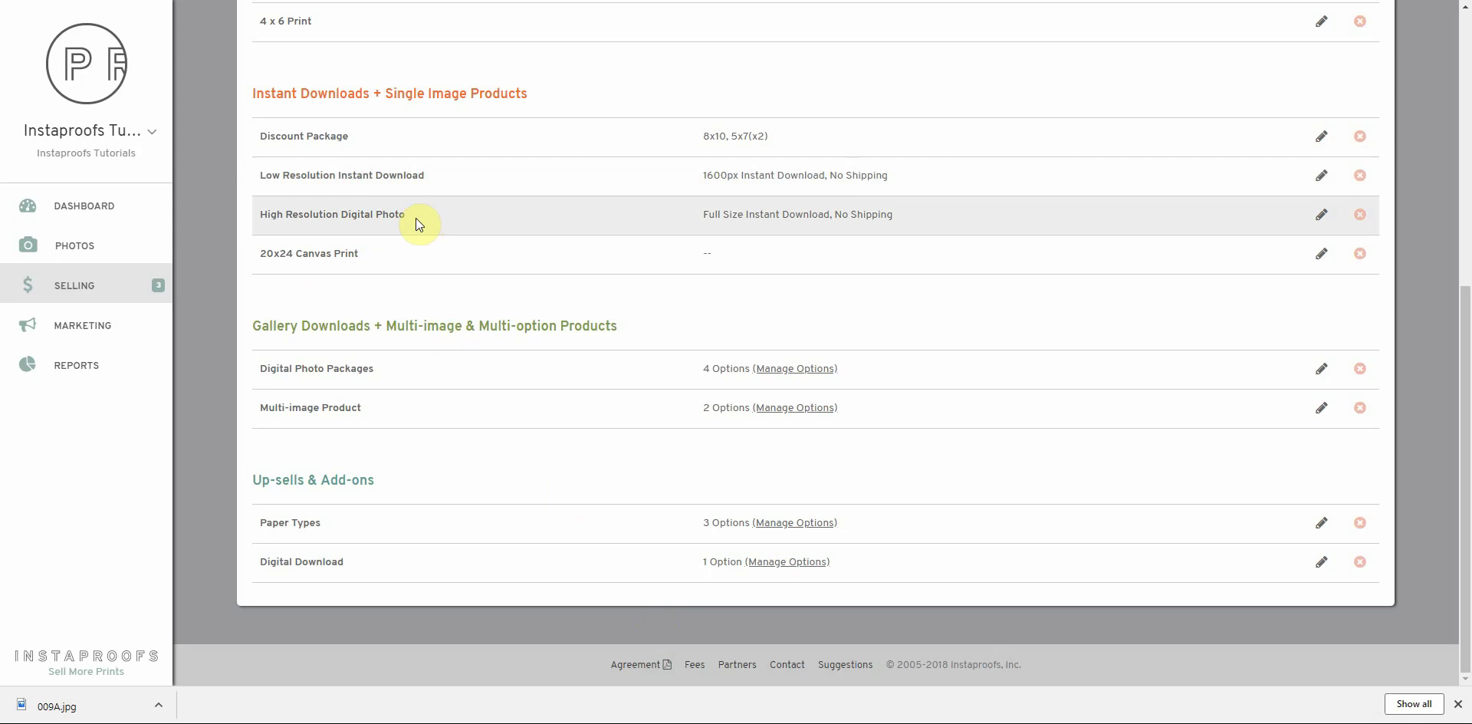
scroll(415, 218, "up", 5)
scroll(416, 218, "up", 2)
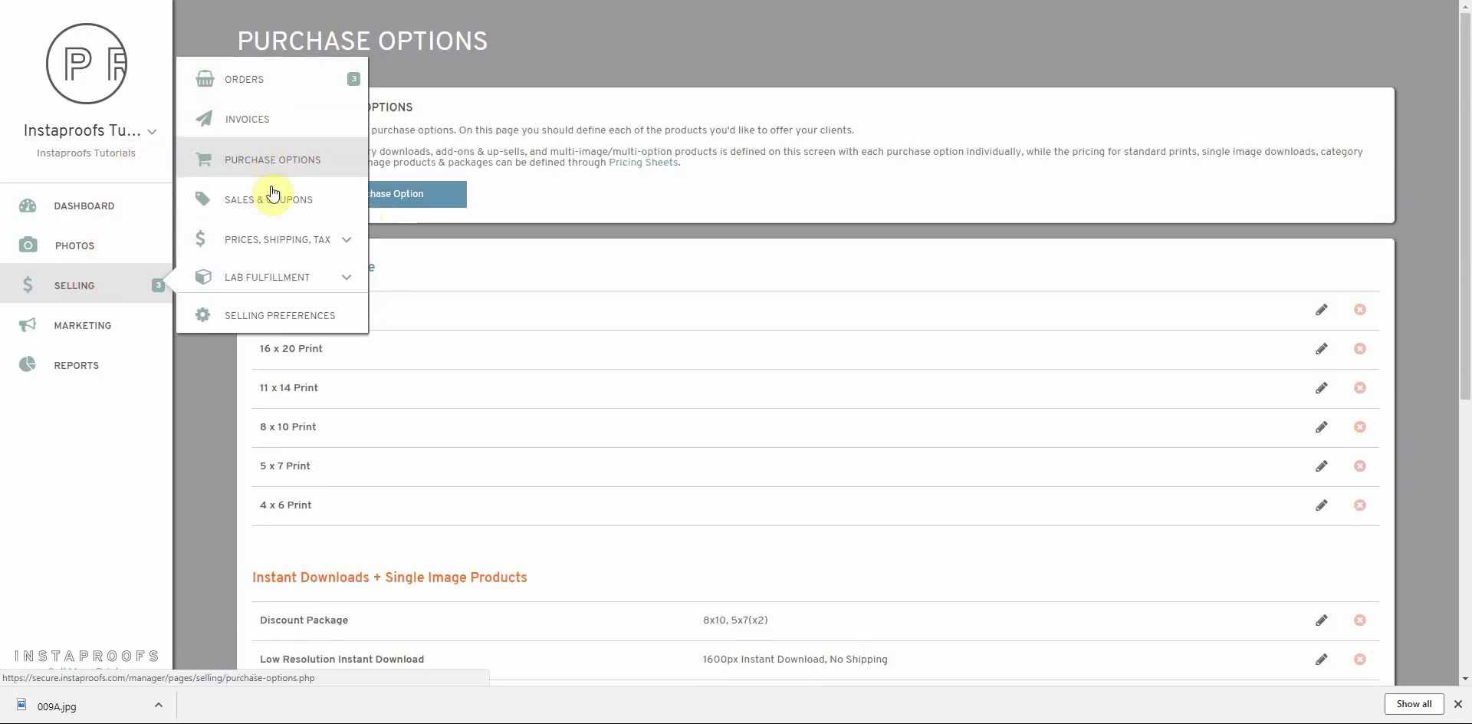
Price Low Resolution Instant Download at $9.99 in the 2018 Pricing sheet and save it
left_click(278, 243)
left_click(265, 289)
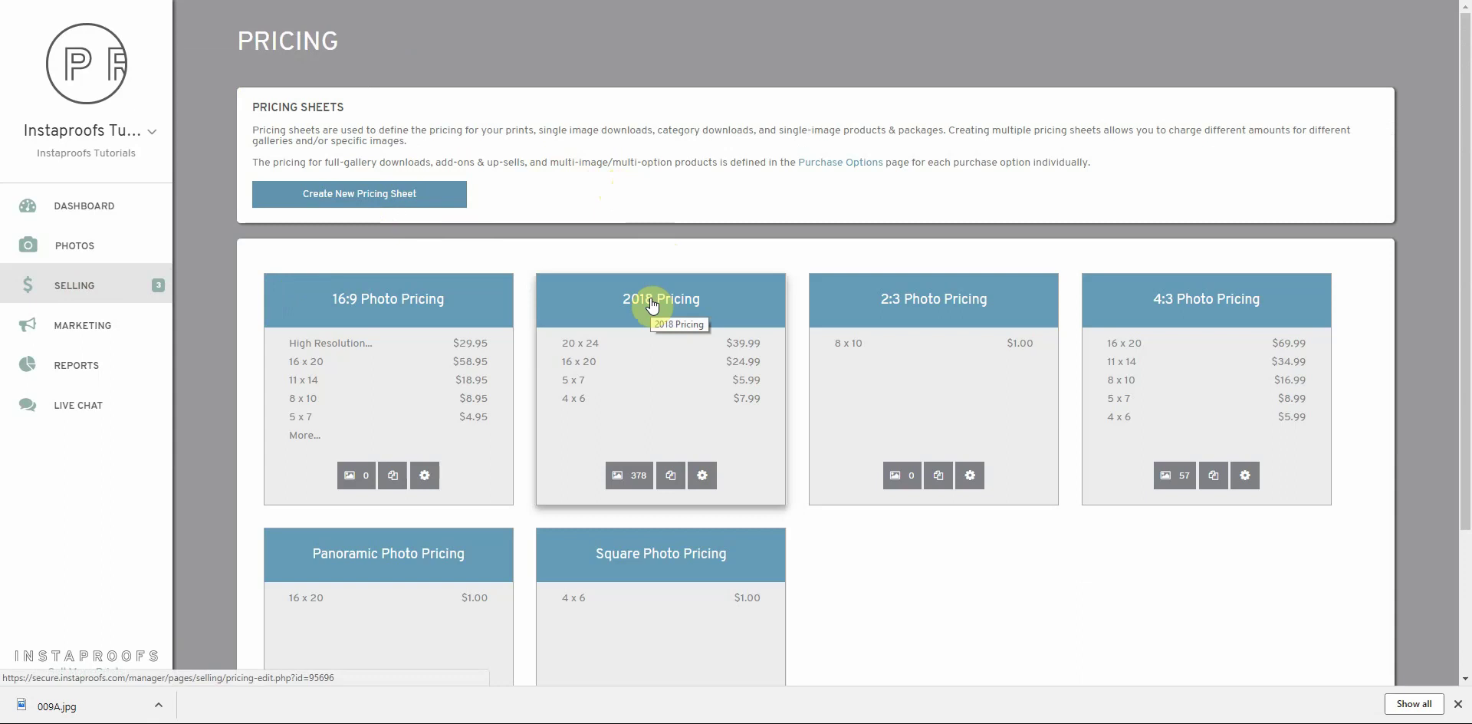
left_click(686, 307)
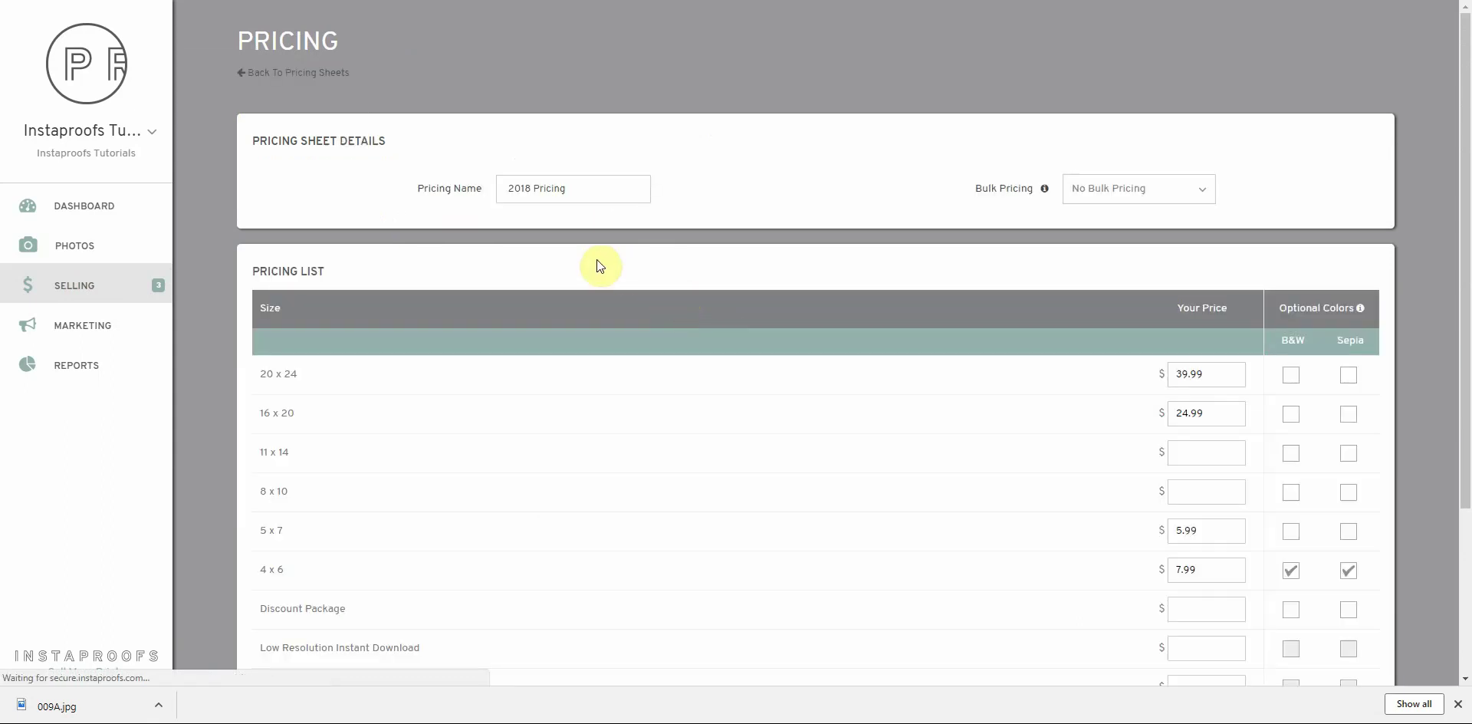
scroll(397, 296, "down", 3)
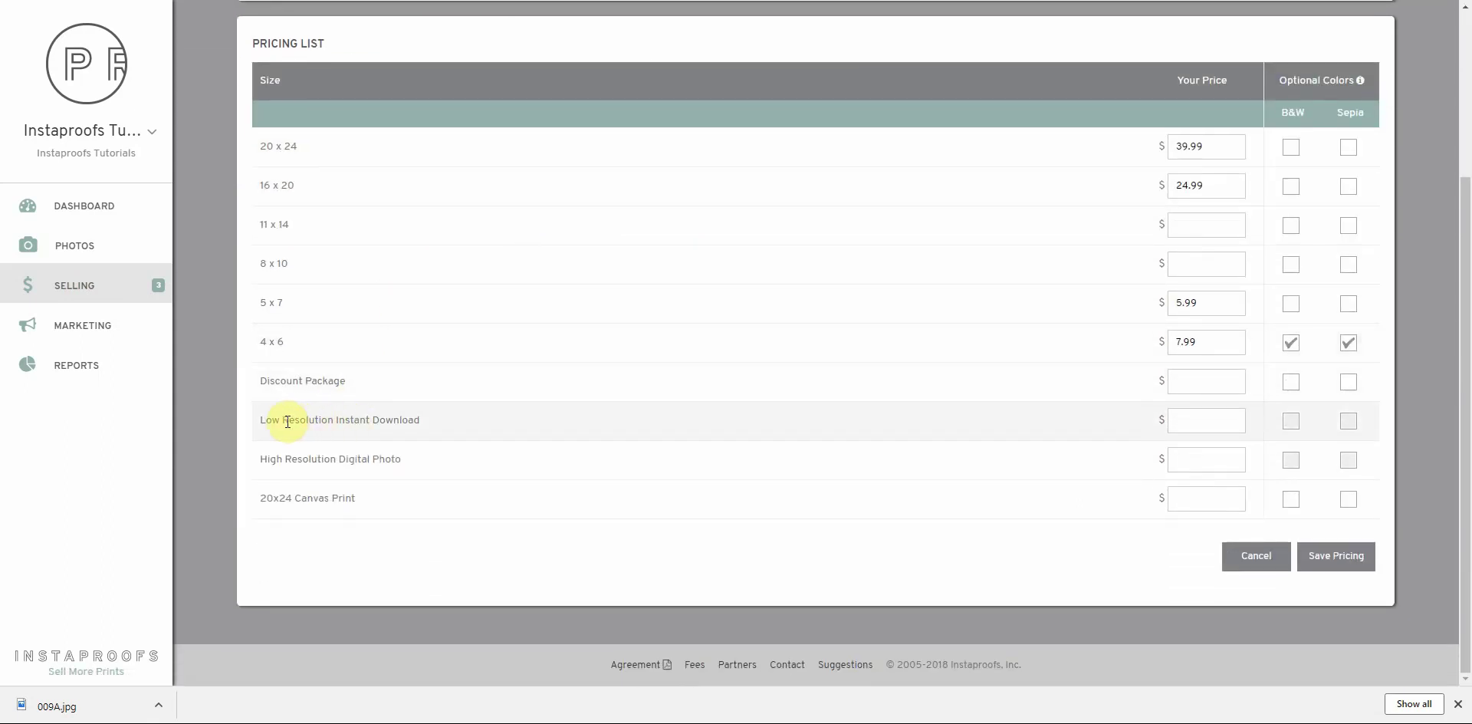
left_click(1201, 422)
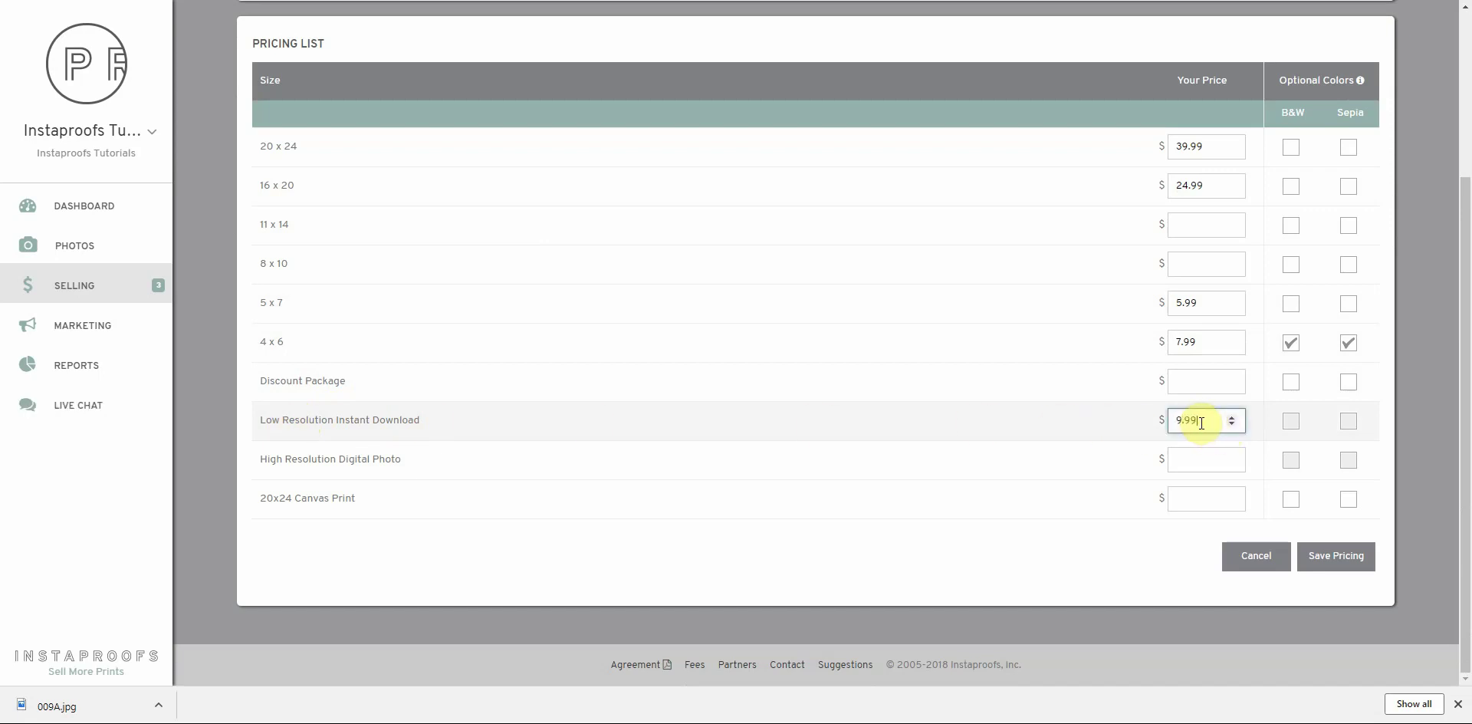
left_click(1351, 566)
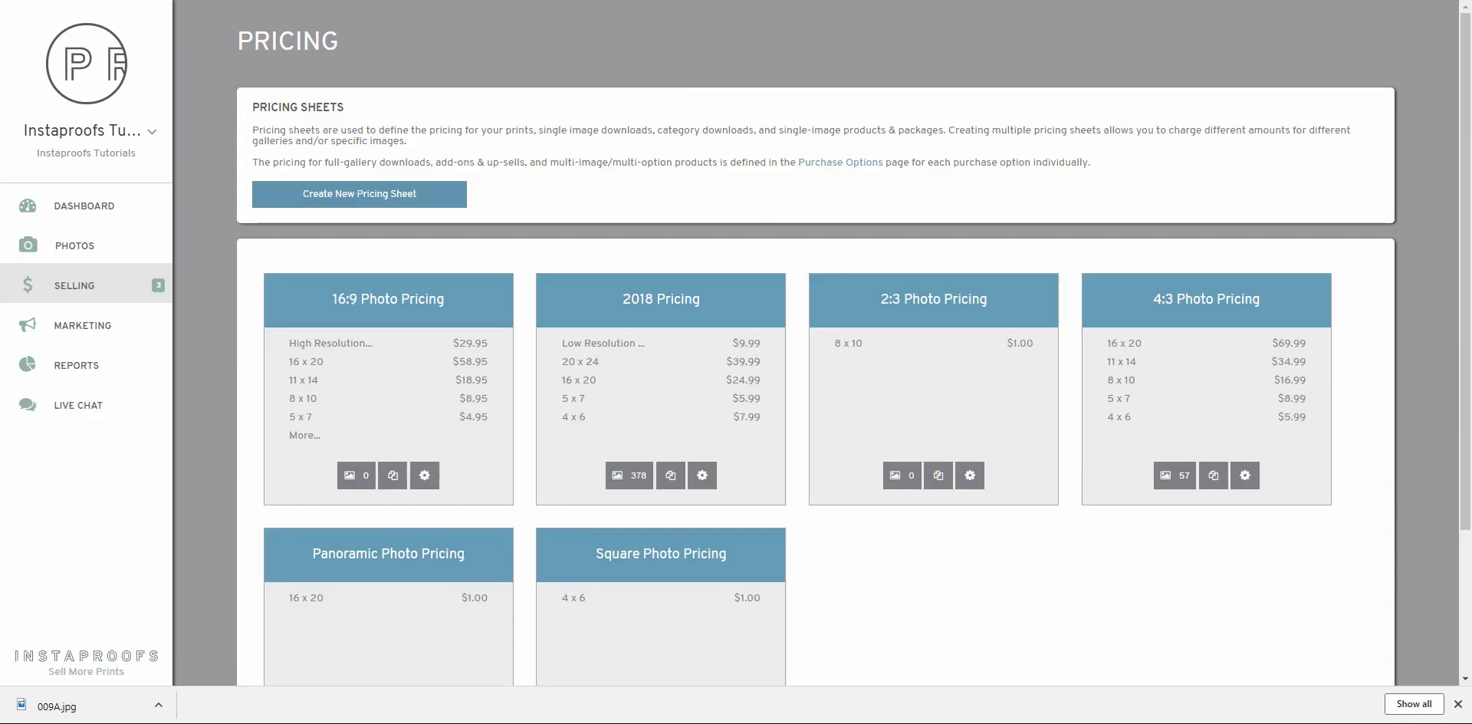
Reload the client gallery and add a Max photo's $9.99 Low Resolution Instant Download to the cart
mouse_move(634, 157)
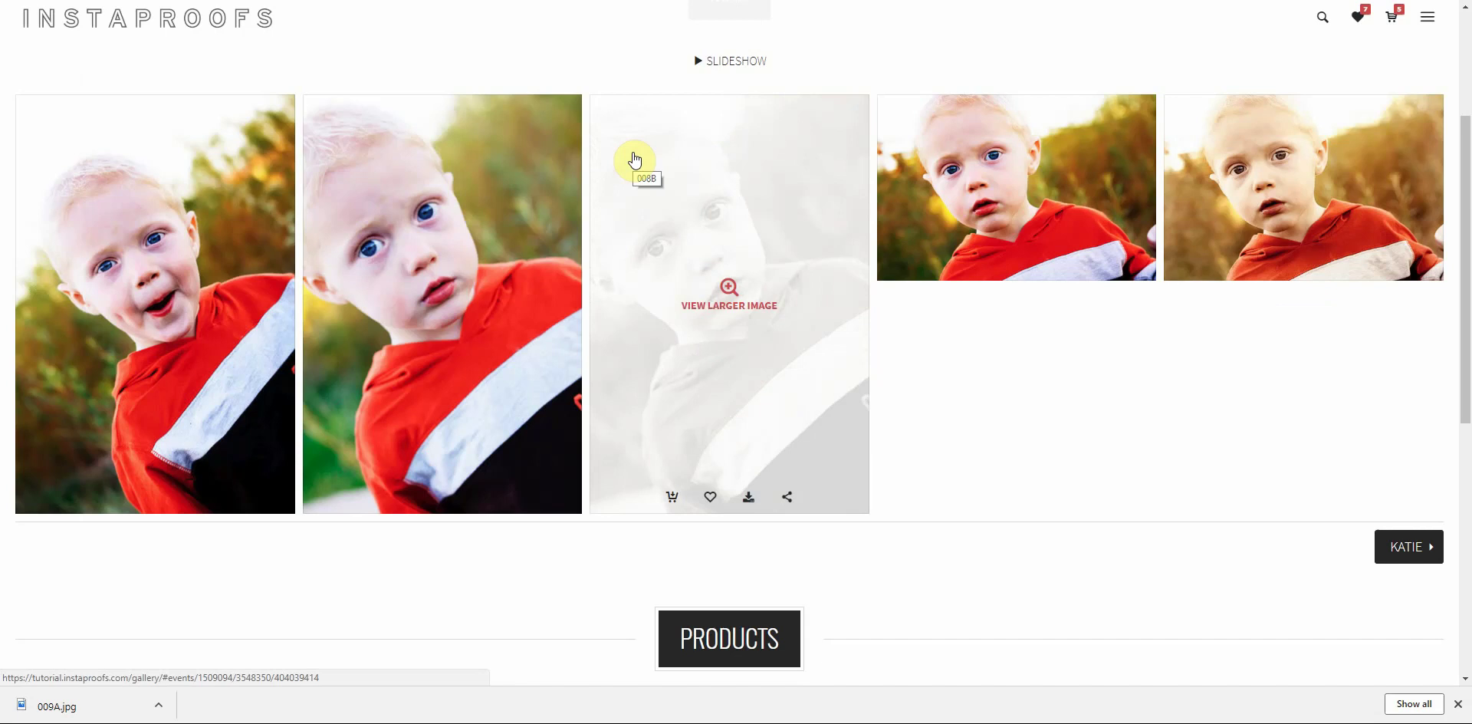
key("F5")
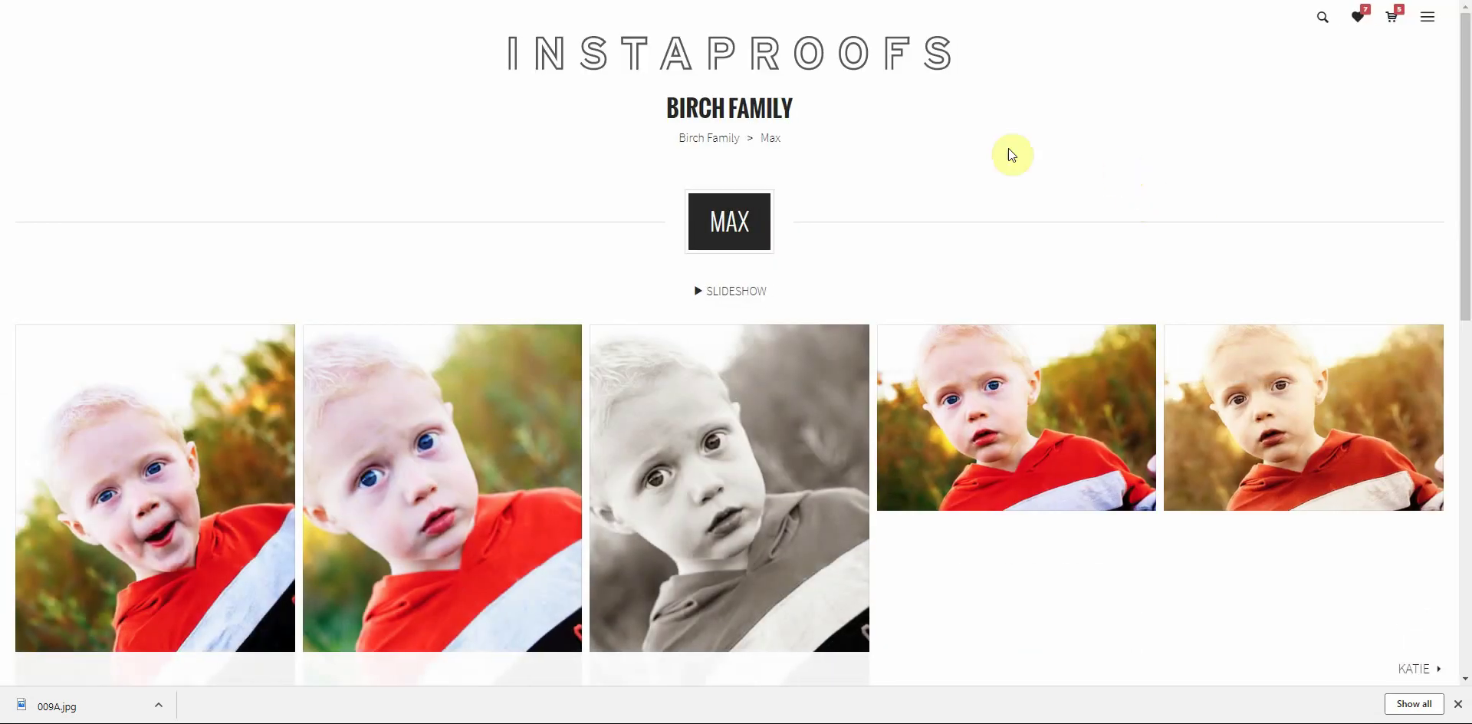
scroll(993, 164, "down", 4)
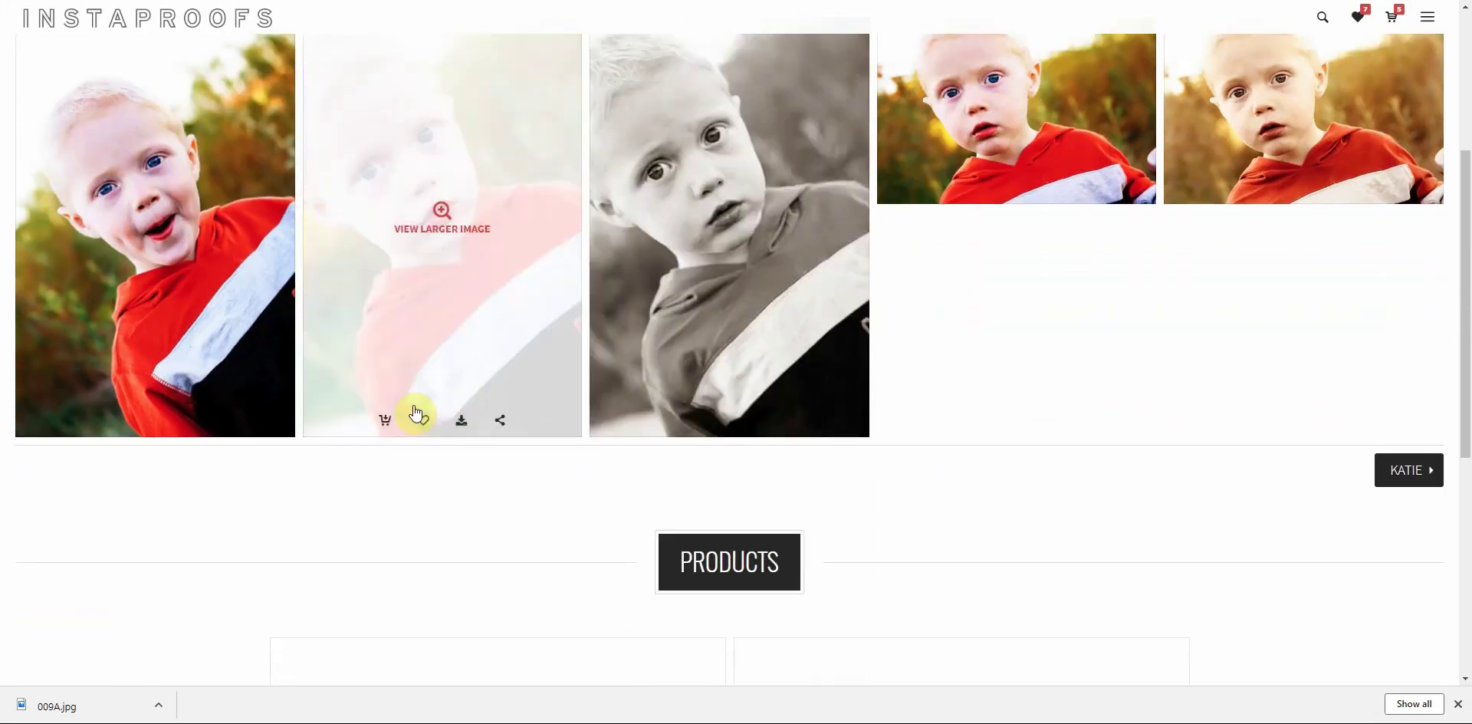
left_click(385, 420)
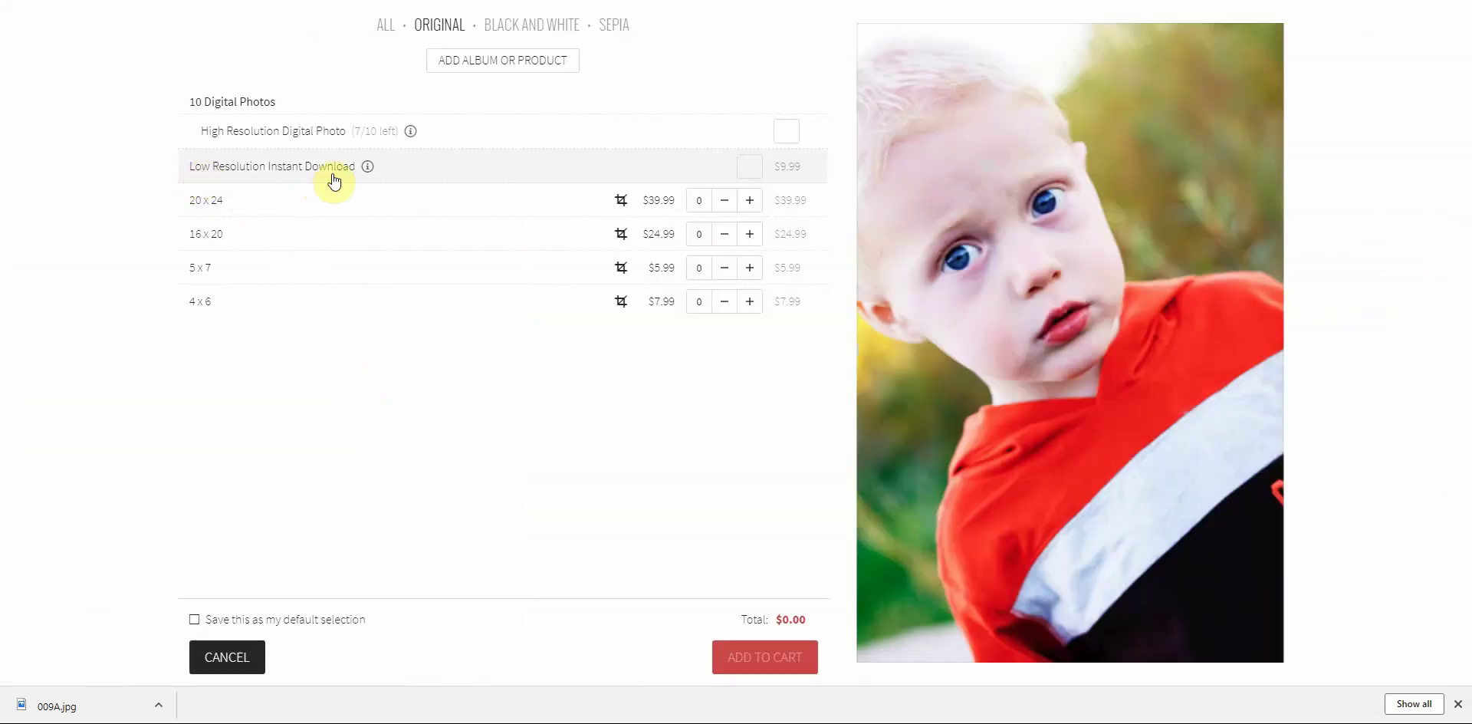
left_click(749, 167)
left_click(810, 670)
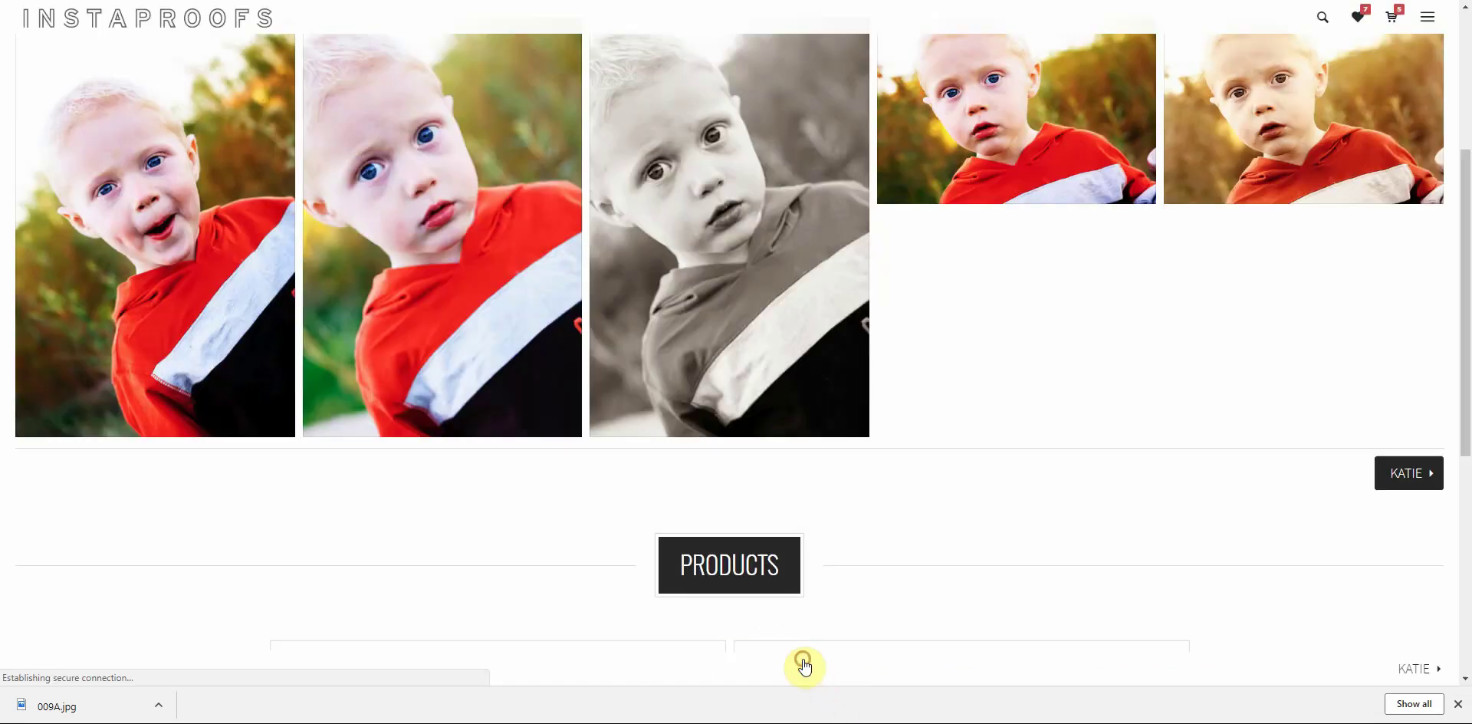
scroll(914, 569, "up", 3)
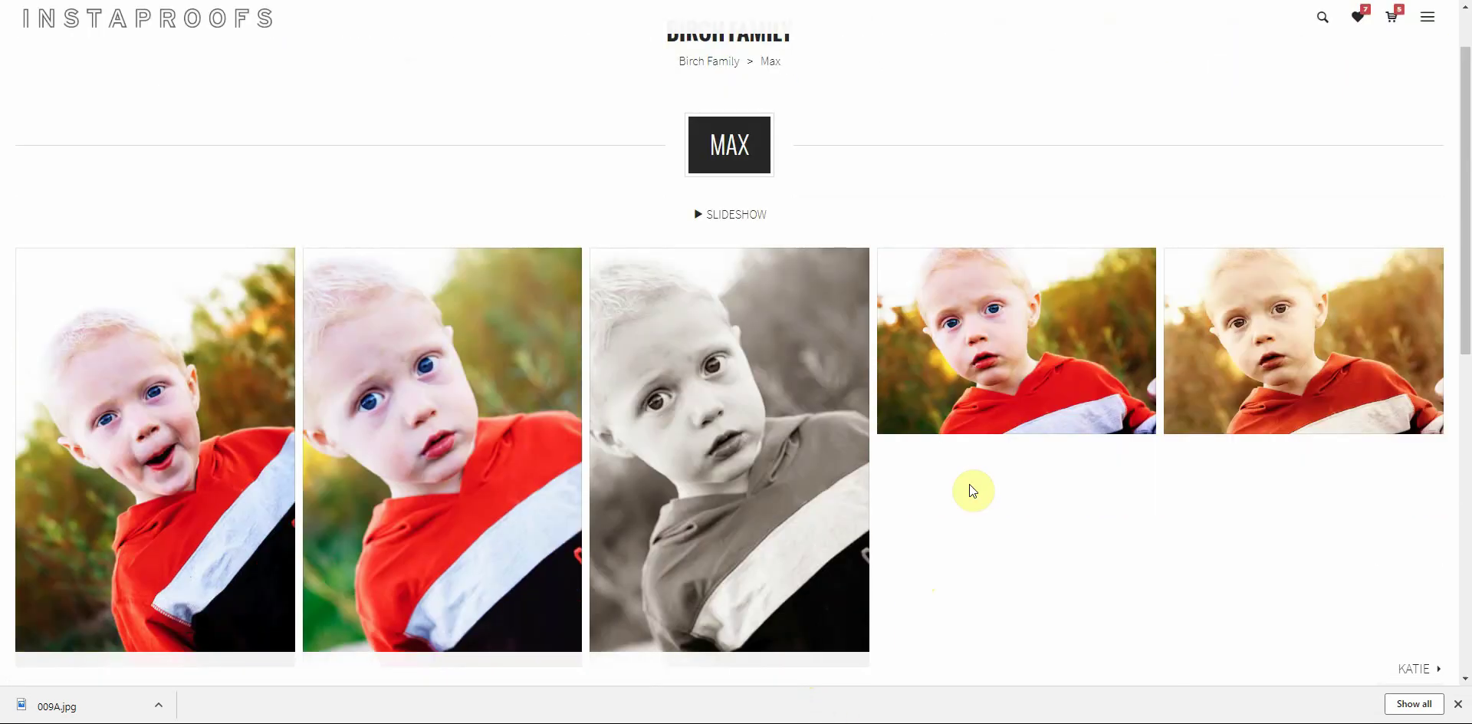